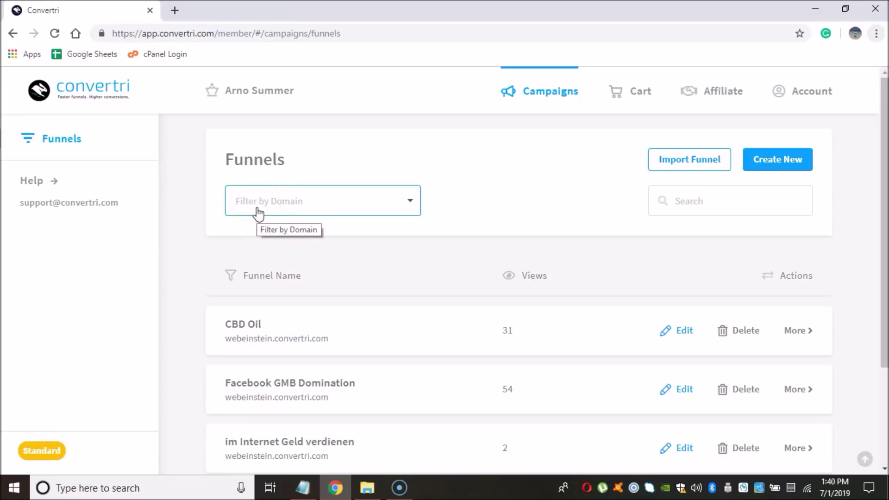
Step: Open the account's Integrations page and scroll to the Autoresponders section
click(290, 235)
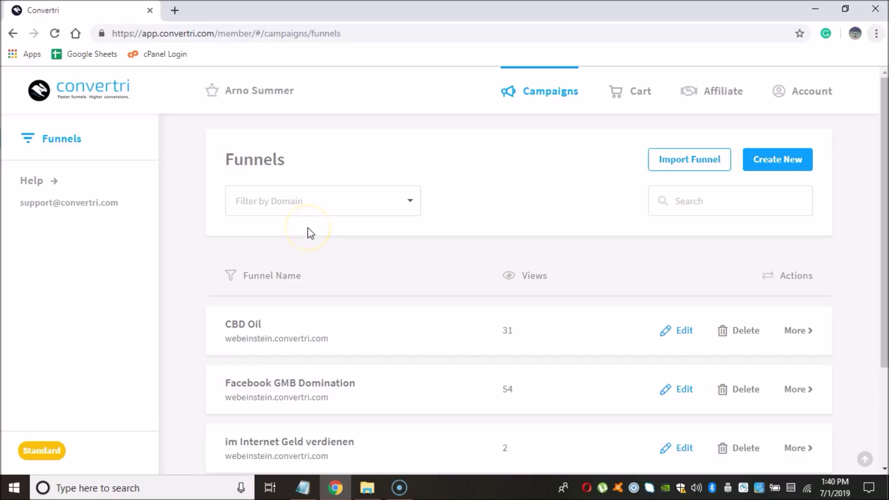
click(803, 104)
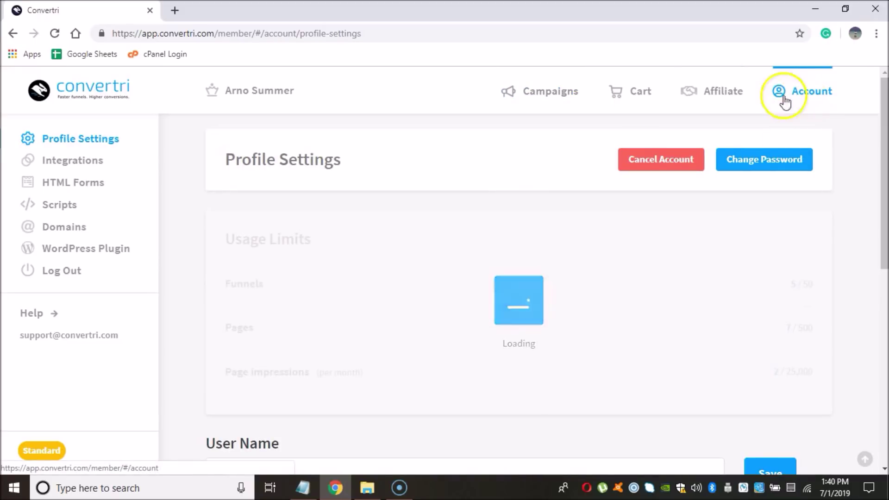
click(59, 167)
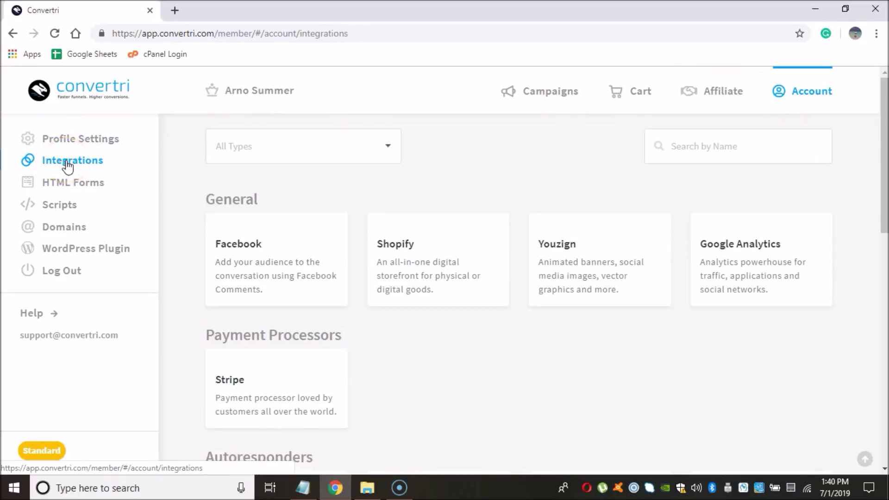
scroll(220, 184, down, 7)
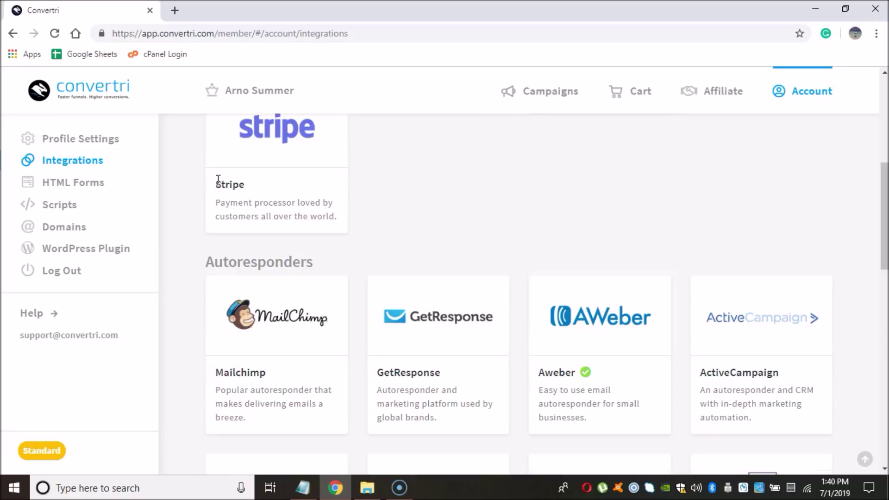
scroll(514, 294, down, 1)
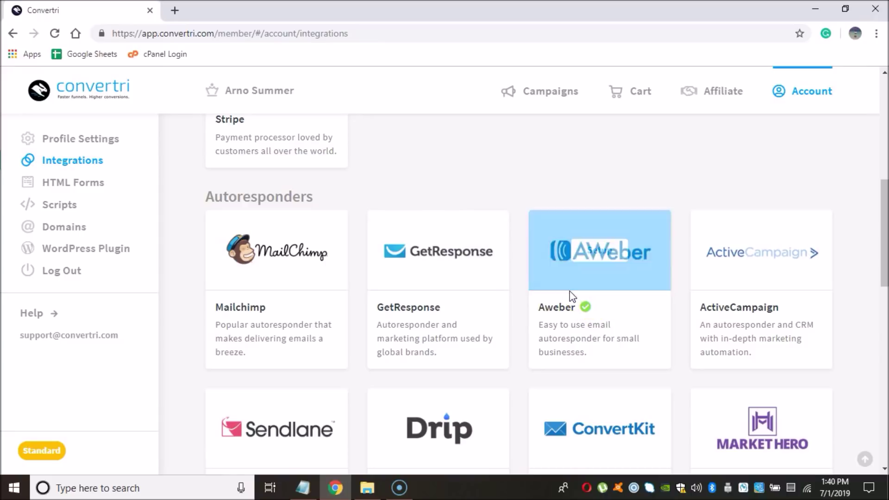
Step: Check that Aweber is successfully connected, then close its details dialog
mouse_move(607, 277)
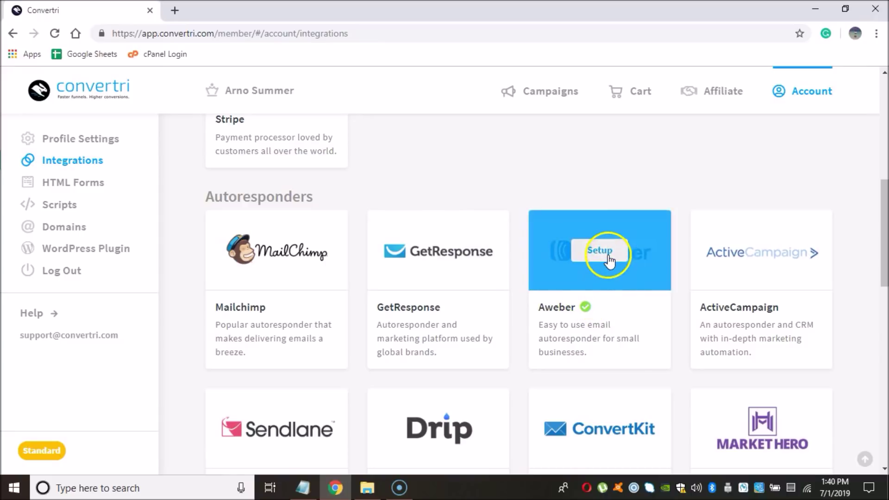
click(610, 260)
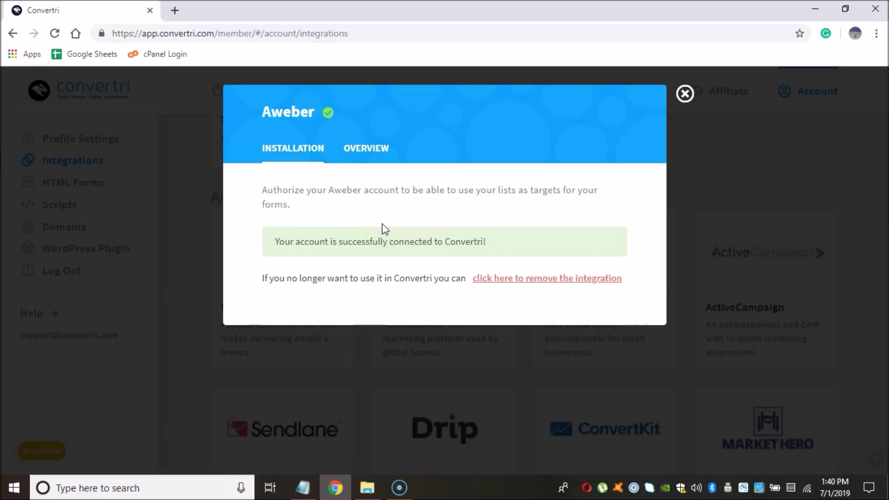
click(686, 94)
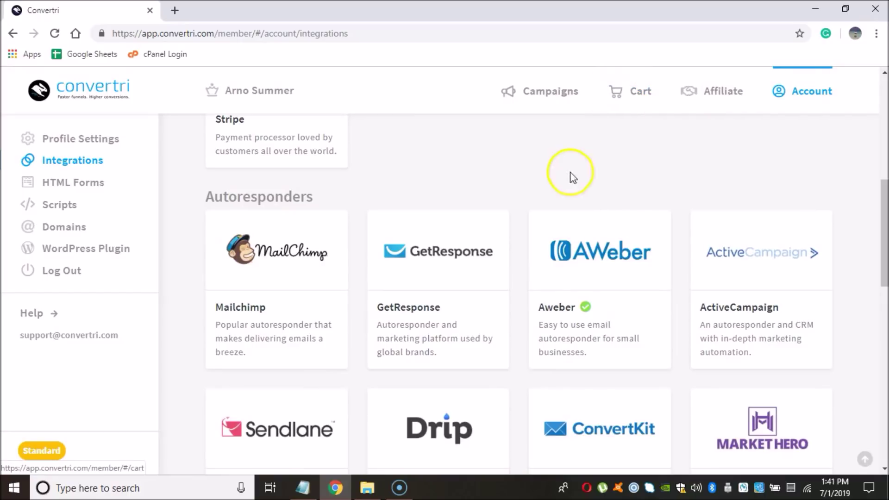
scroll(602, 172, up, 8)
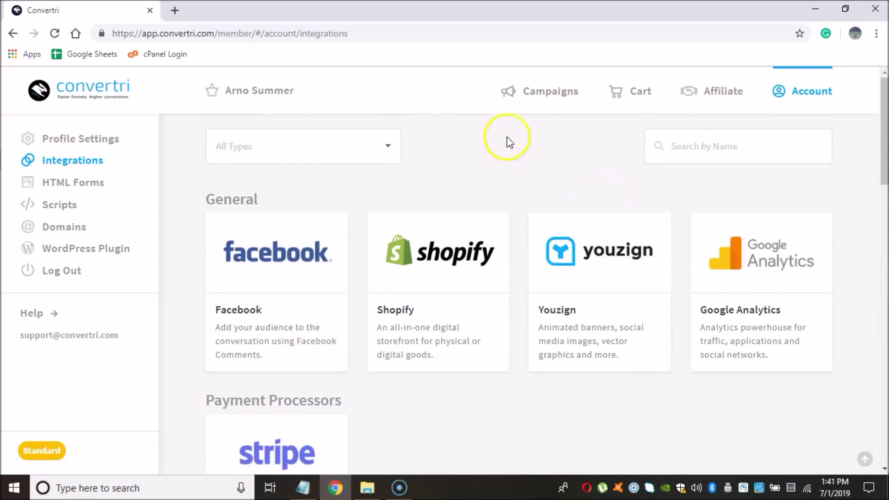
Step: Create a from-scratch funnel named 'Youtube Squeeze' on the webeinstein.convertri.com domain
click(538, 101)
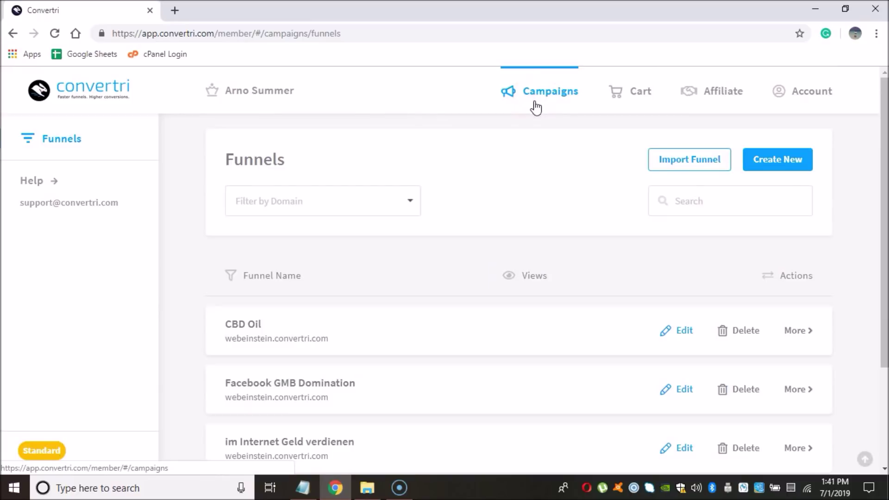
click(769, 161)
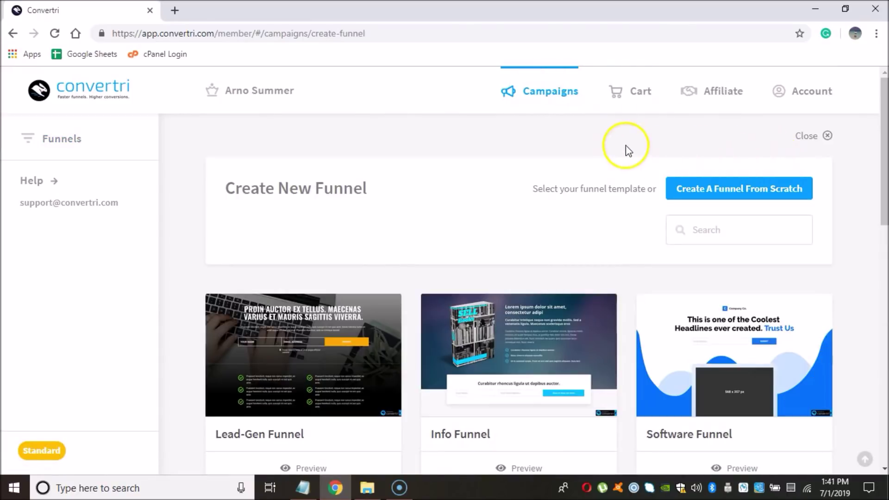
click(752, 193)
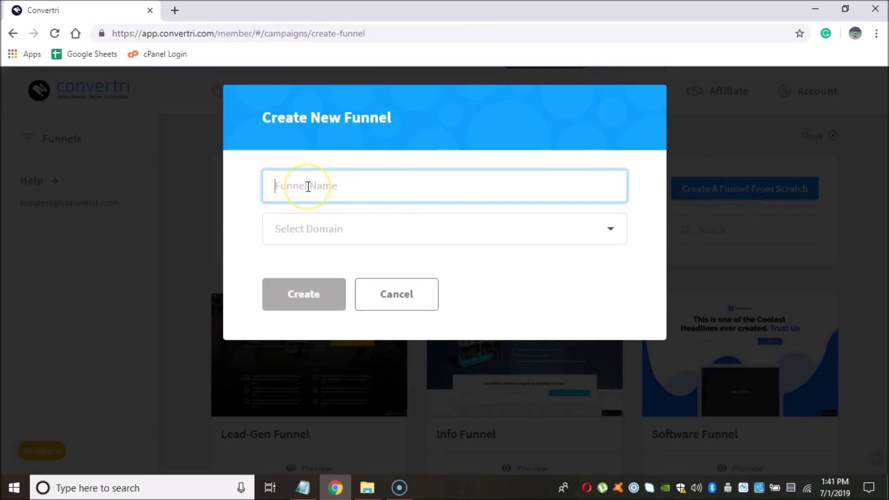
click(294, 172)
text(You)
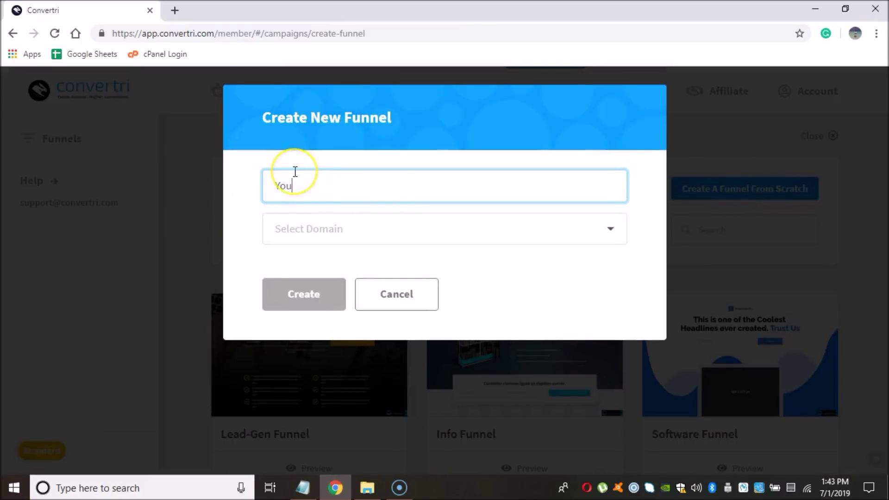
text(tube Sque)
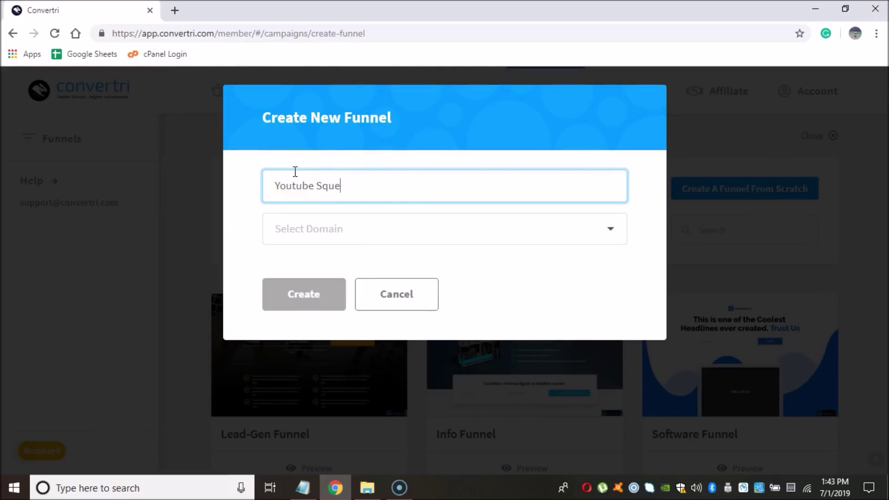
text(eze)
click(586, 226)
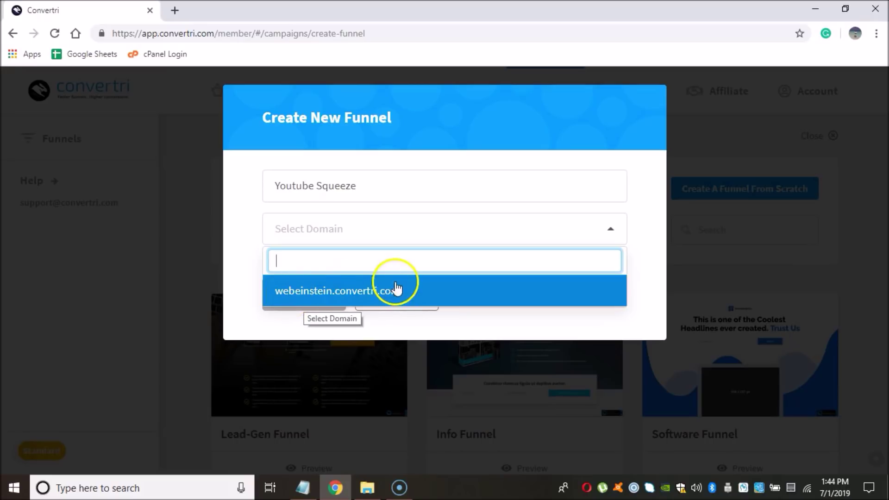
click(296, 292)
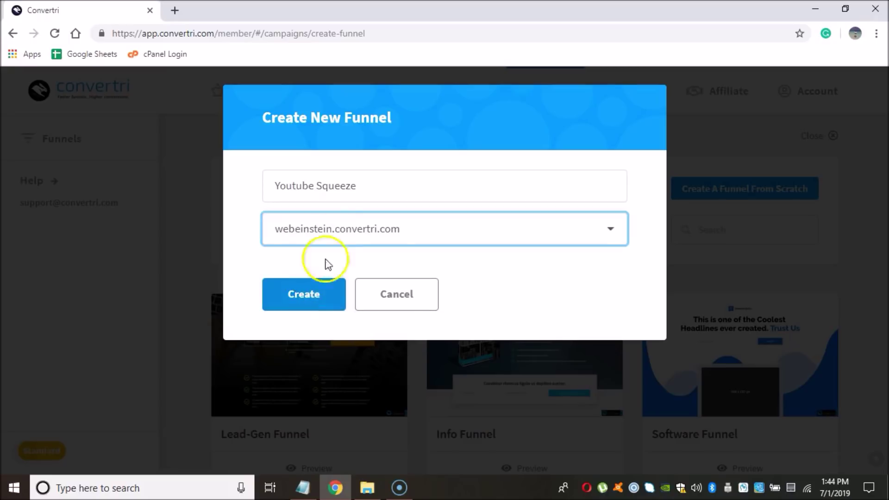
click(306, 295)
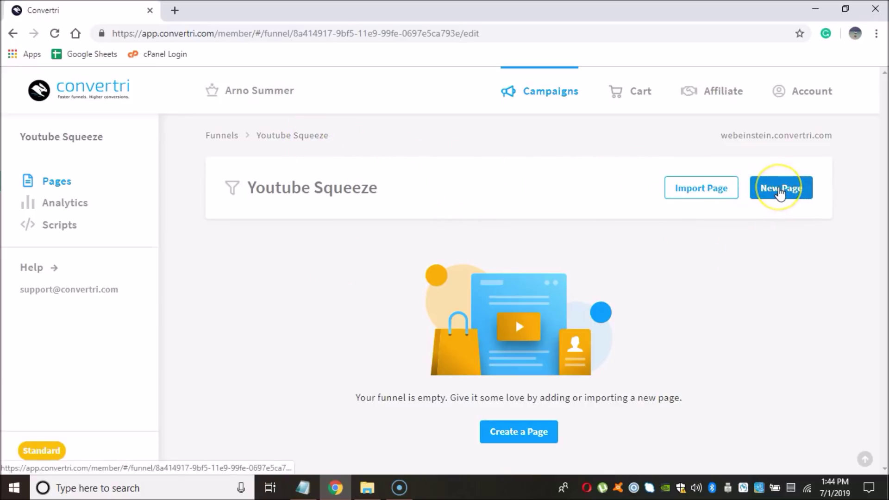
Step: Add a new funnel page using the Simple Opt-In template
click(781, 190)
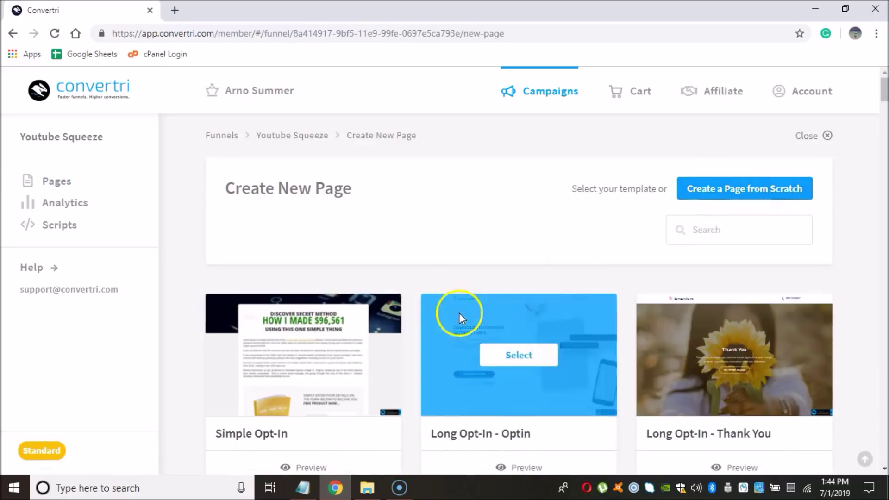
scroll(459, 315, down, 3)
scroll(451, 314, up, 3)
scroll(451, 315, down, 2)
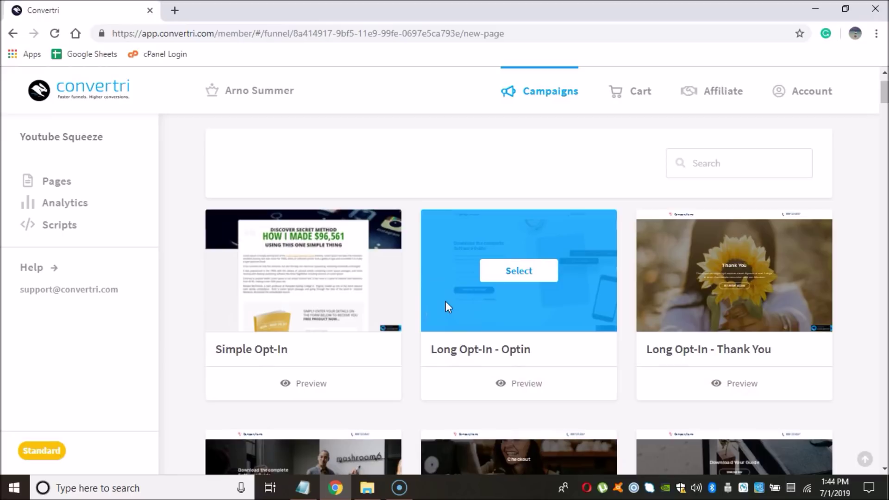
click(403, 289)
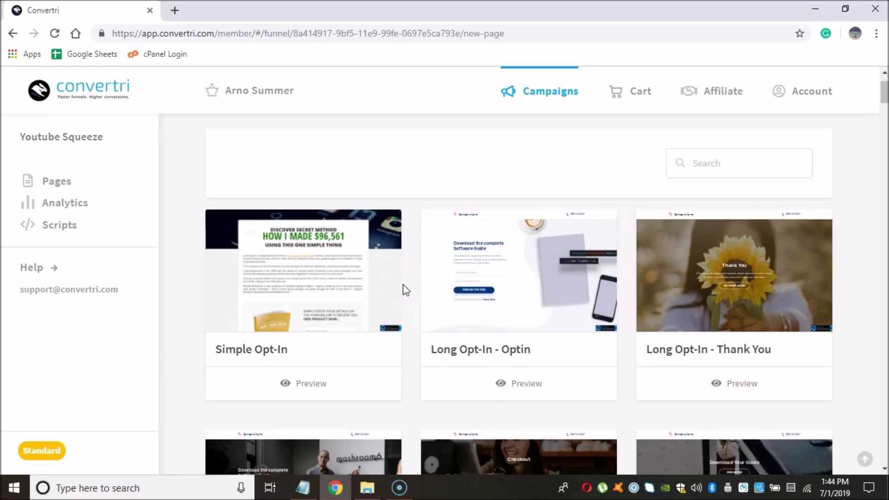
click(391, 279)
click(313, 274)
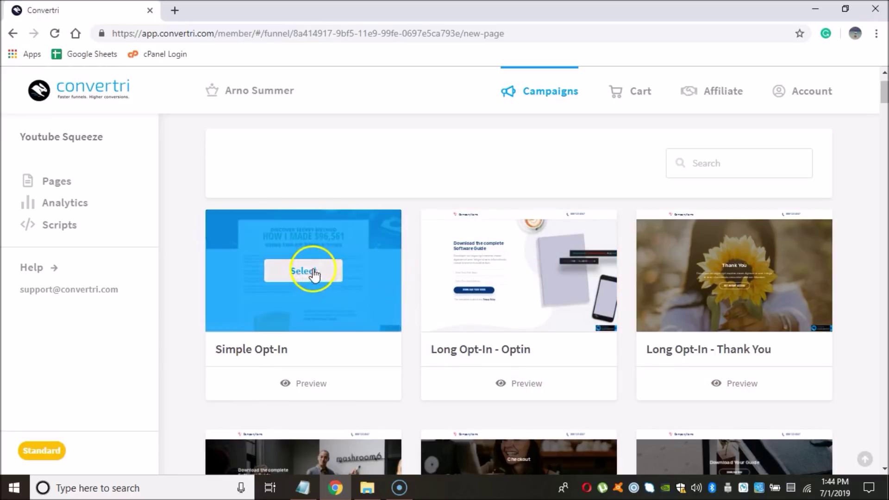
click(318, 272)
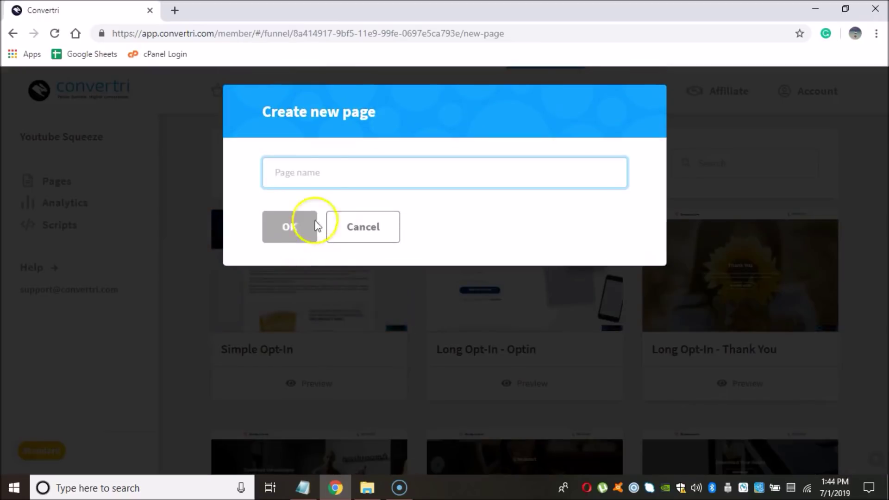
Step: Name the new page 'Squeeze', confirm it, and open it for editing
click(326, 168)
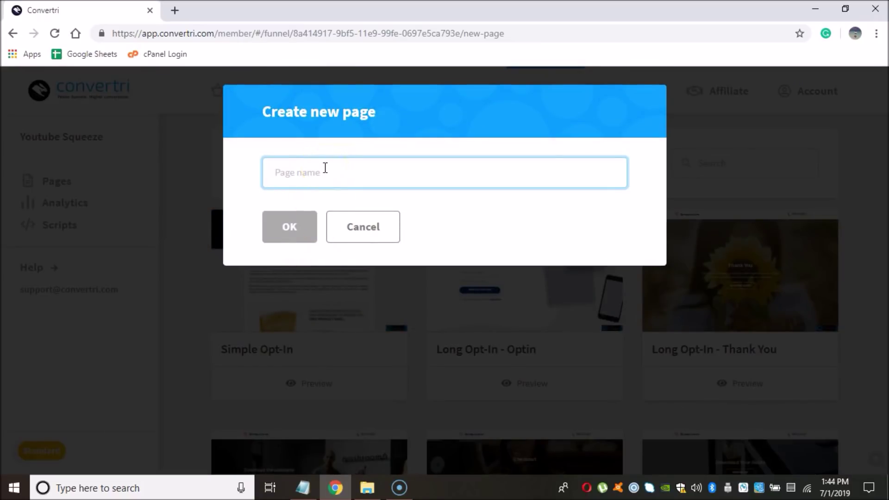
text(Squeeze)
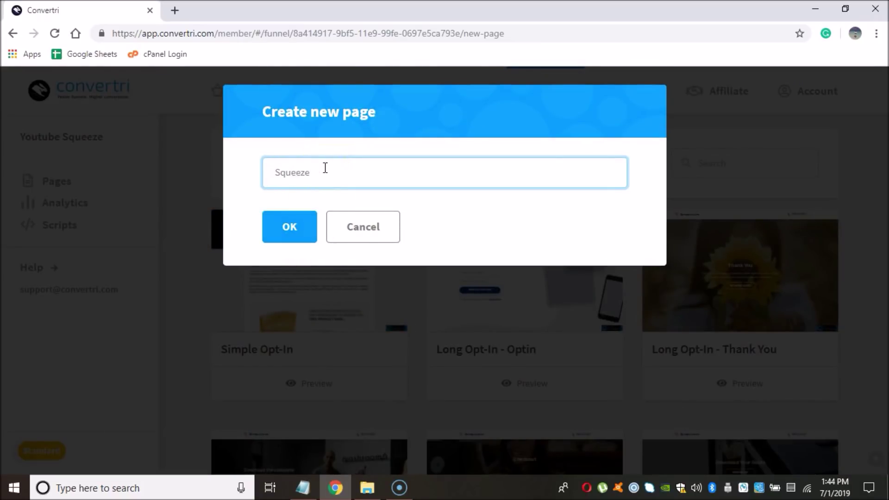
click(287, 224)
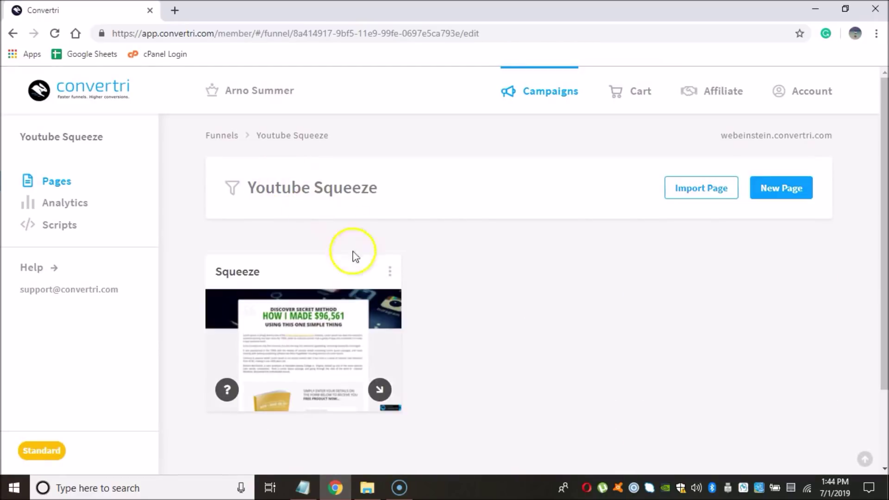
mouse_move(319, 330)
click(299, 346)
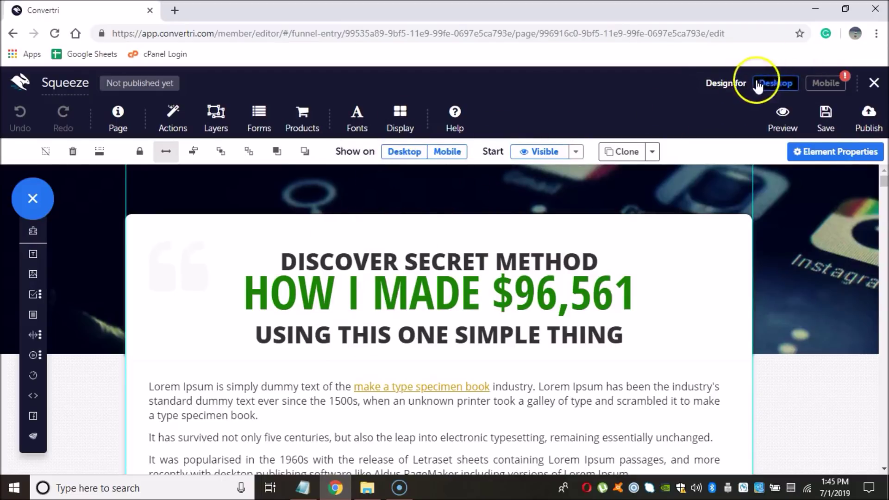
Step: Glance at the mobile layout, then return to Desktop design mode
click(824, 84)
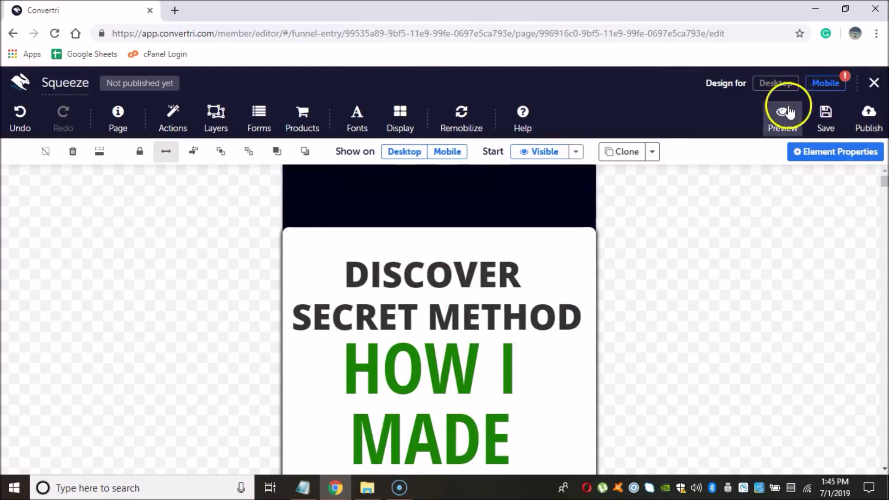
scroll(631, 308, down, 10)
scroll(631, 308, up, 10)
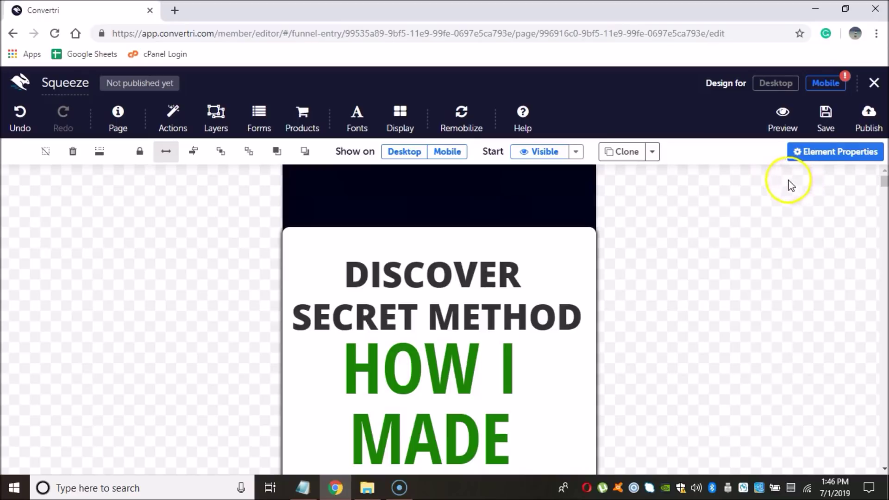
click(783, 84)
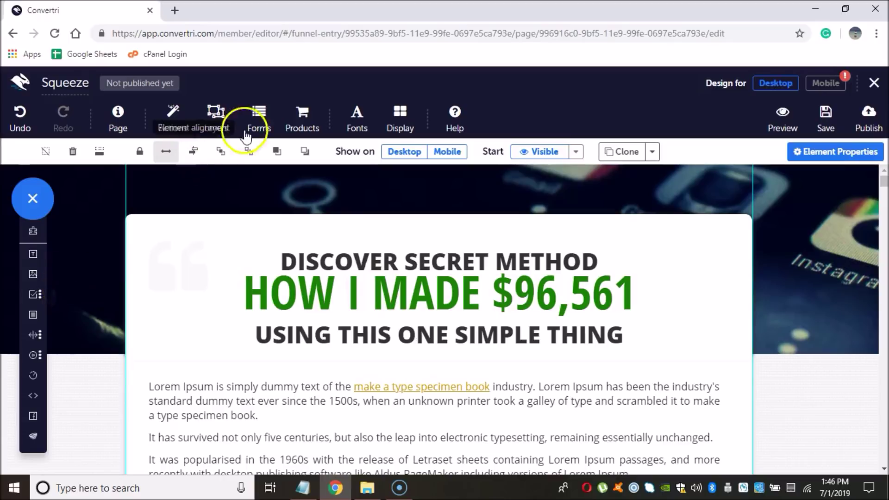
Step: Connect the page form to AWeber and send leads to the gmbyoutubeads list
click(257, 120)
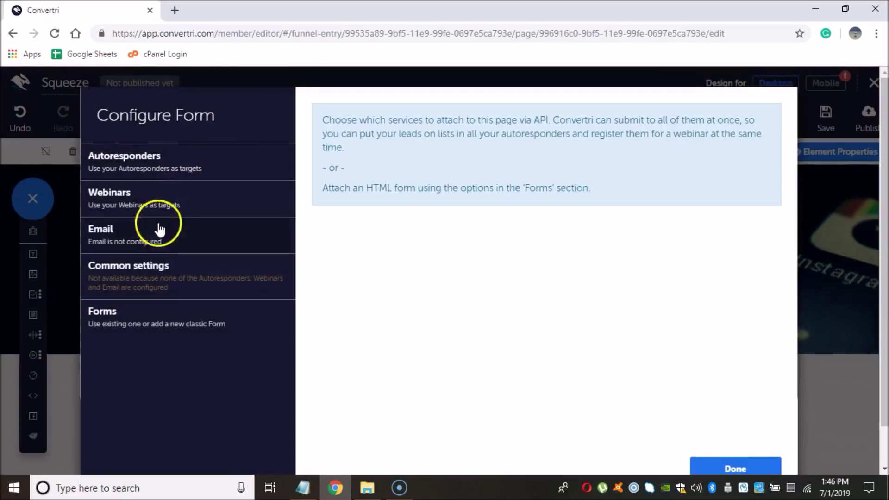
click(126, 159)
click(114, 234)
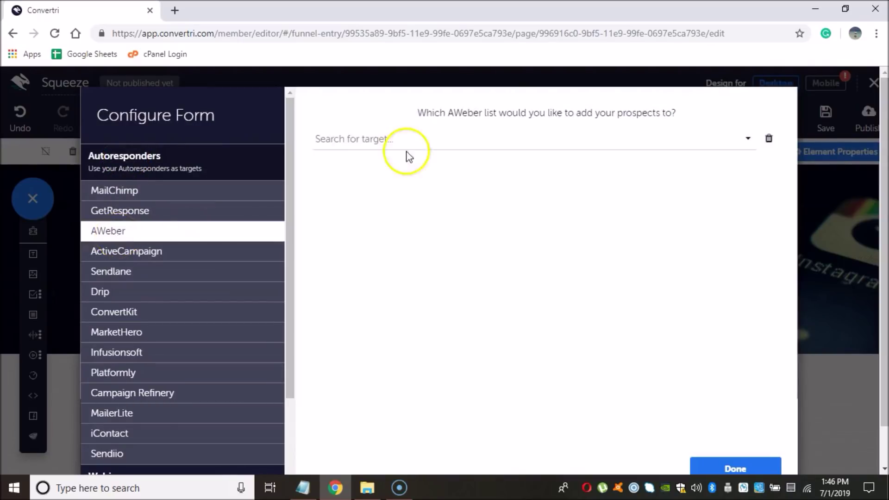
click(462, 135)
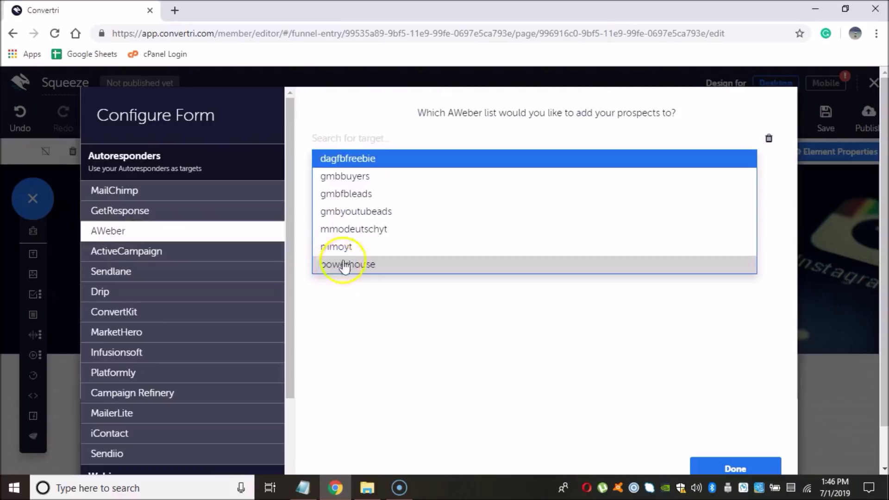
click(362, 212)
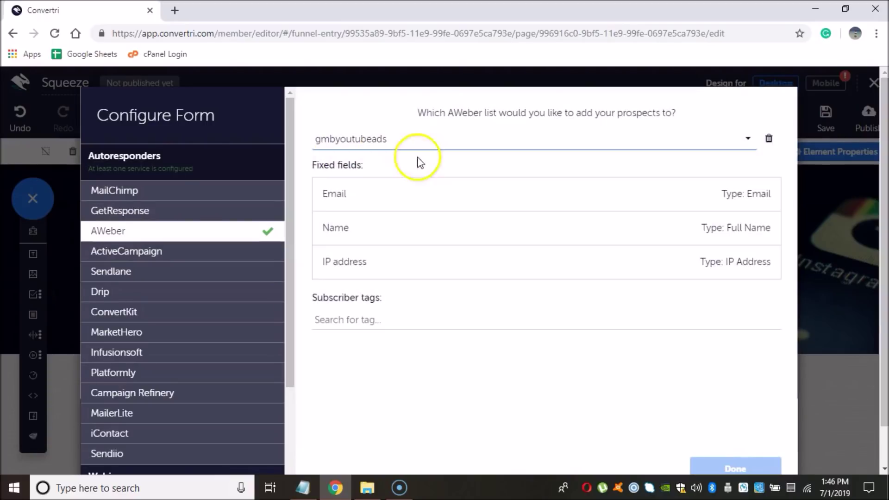
scroll(183, 376, down, 5)
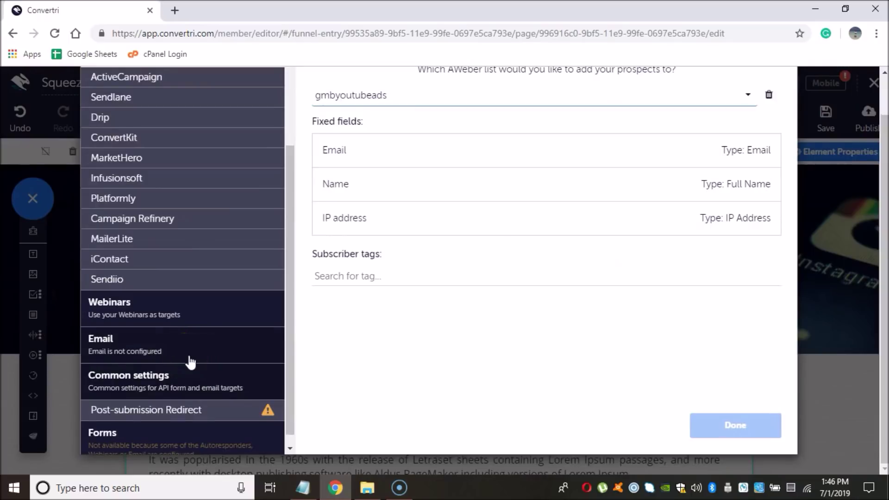
click(148, 410)
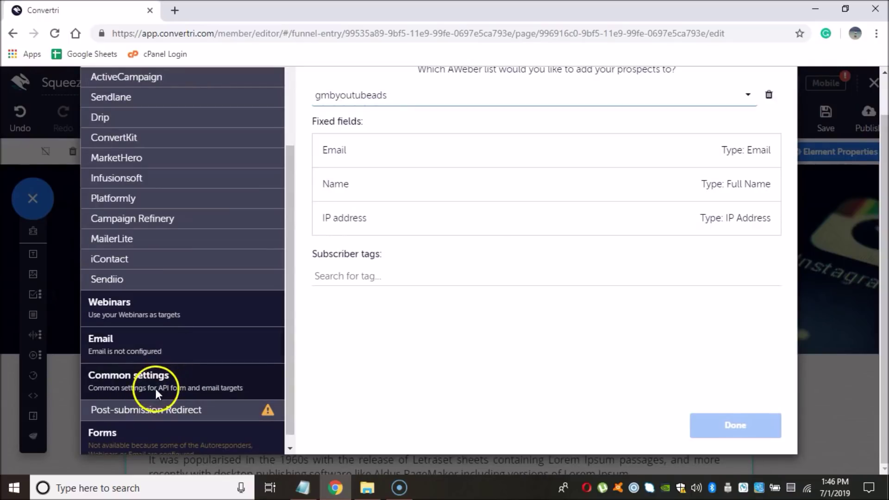
click(148, 411)
click(134, 412)
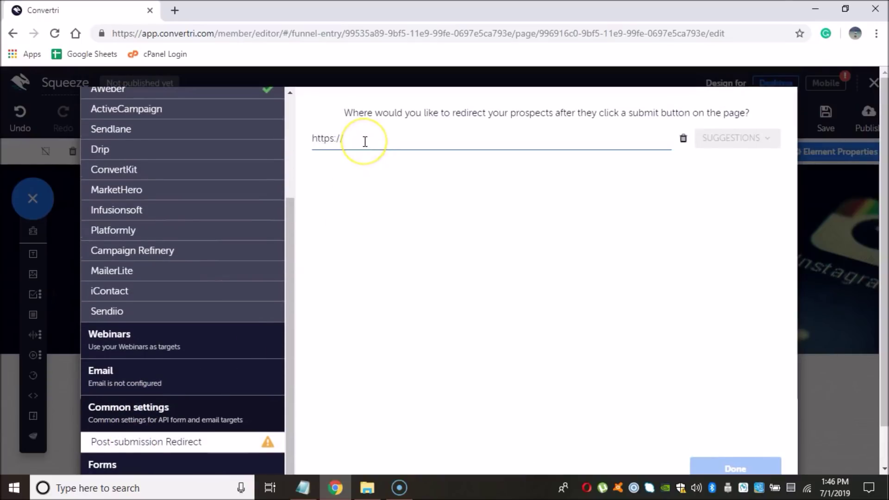
click(362, 138)
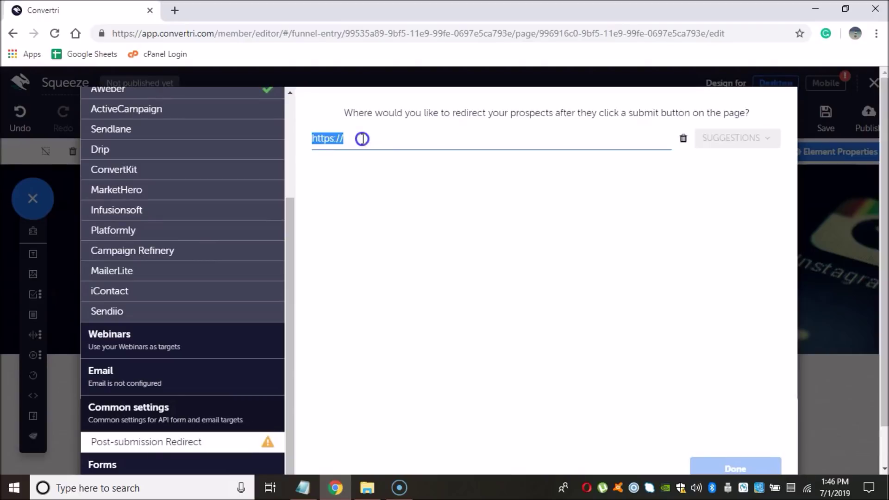
text(http://gmbdomination.com/thankyou/)
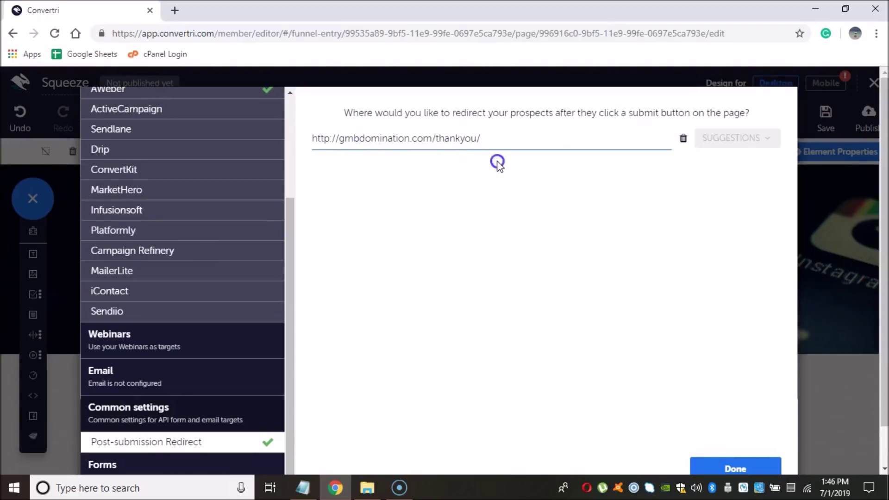
drag(479, 139, 317, 138)
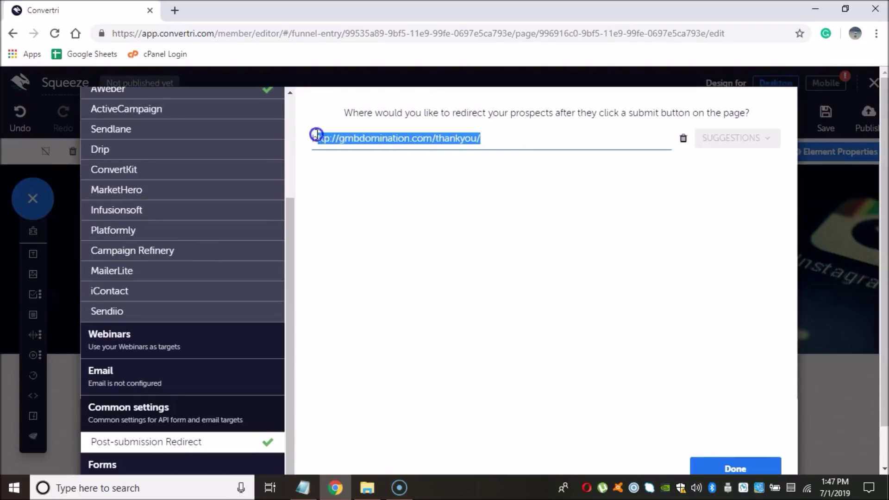
click(371, 216)
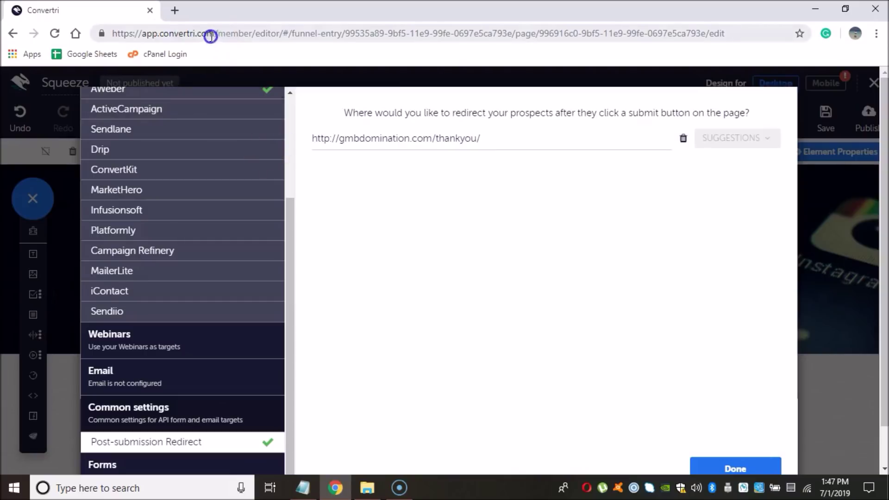
drag(214, 35, 106, 34)
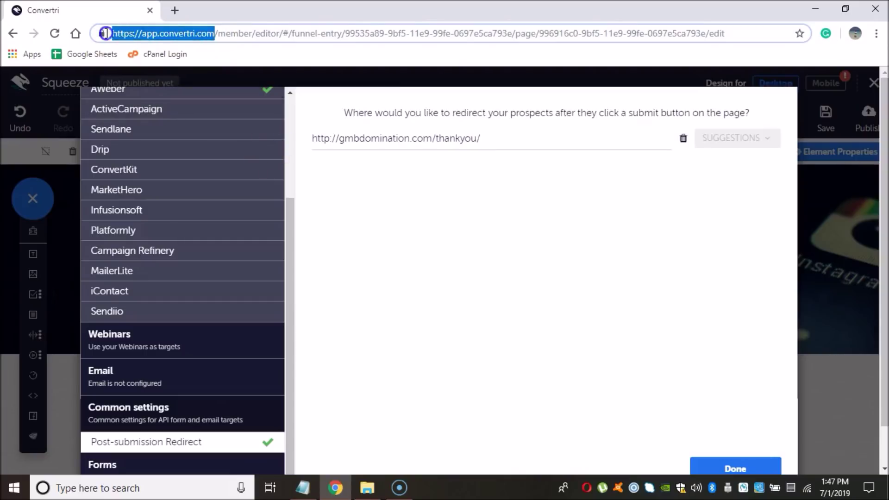
click(406, 192)
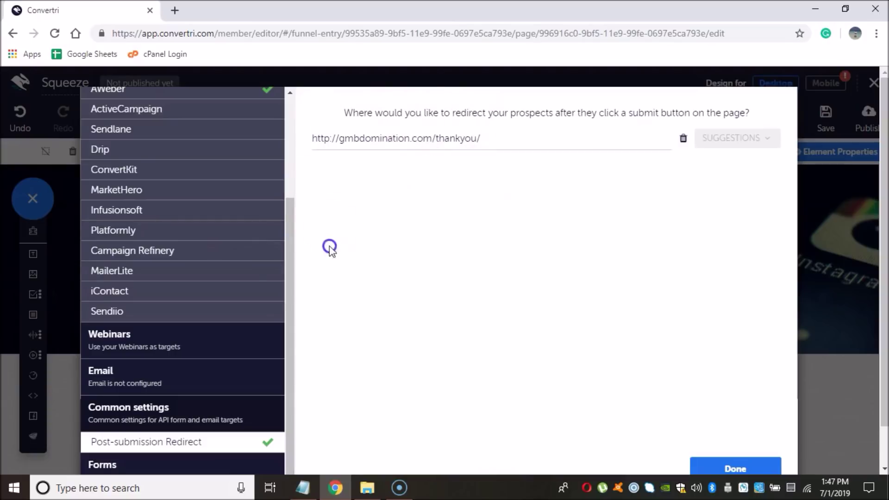
click(391, 277)
click(749, 468)
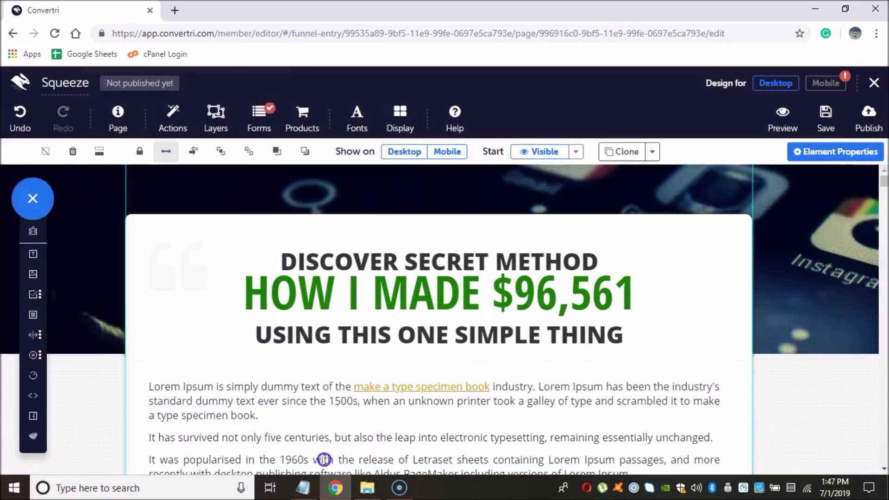
Step: Replace the DISCOVER SECRET METHOD line with 'GMB DOMINATION' copied from the notes
scroll(401, 328, down, 2)
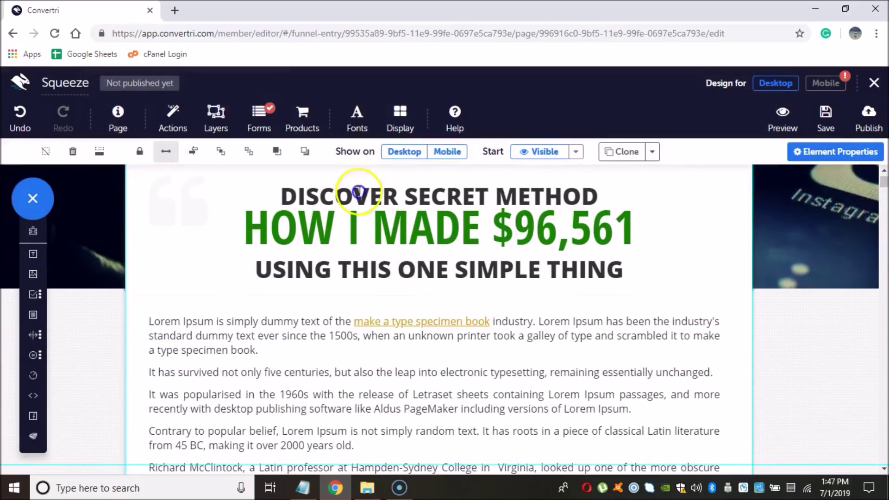
scroll(443, 272, down, 15)
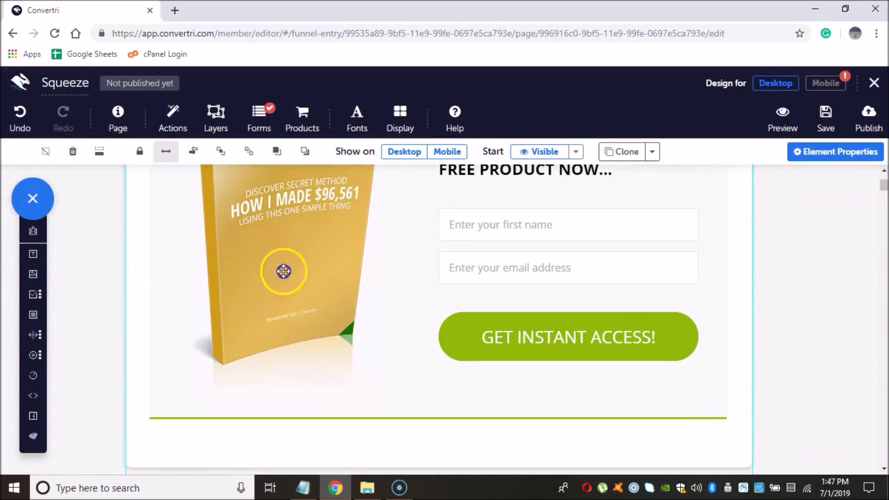
scroll(341, 264, up, 1)
scroll(562, 210, down, 5)
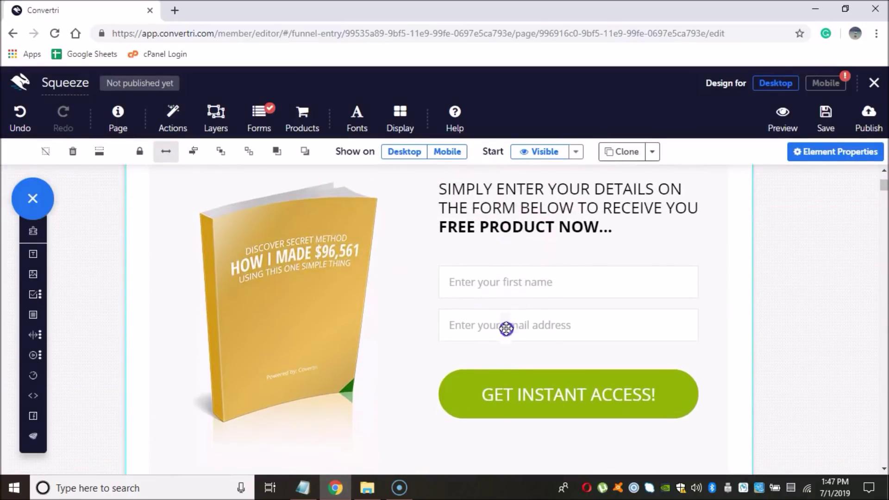
scroll(516, 377, up, 20)
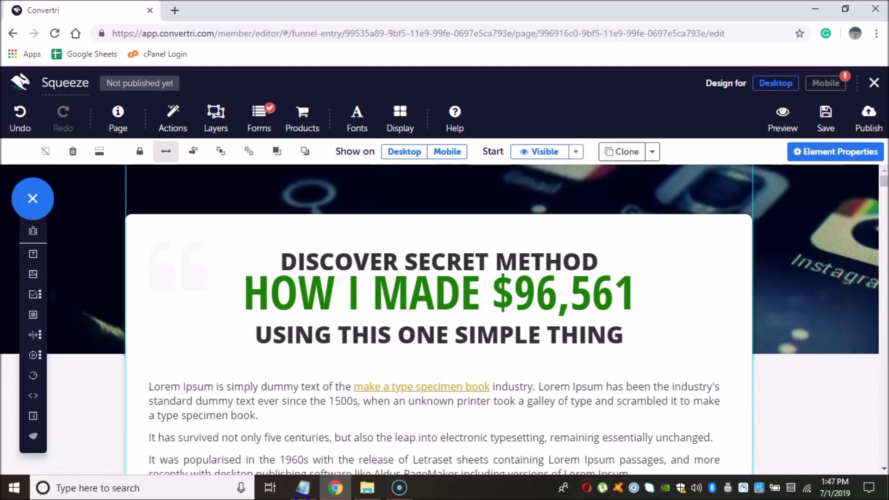
click(303, 488)
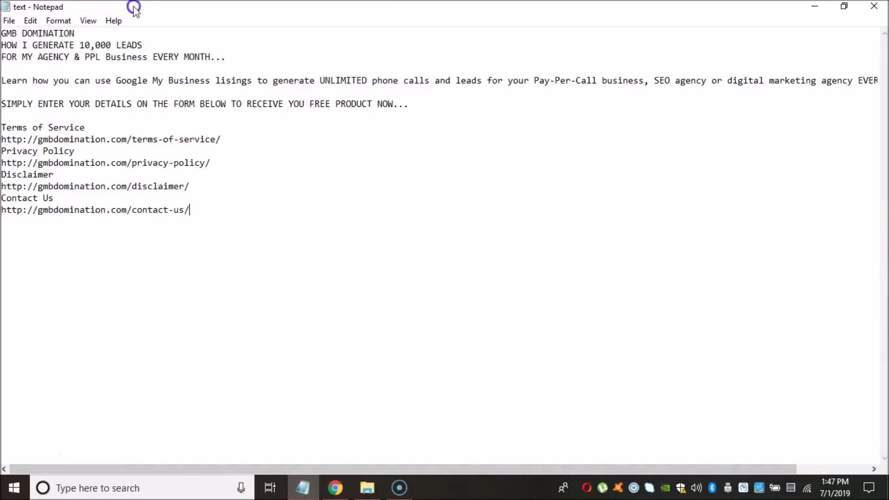
drag(165, 6, 408, 138)
key(ctrl+c)
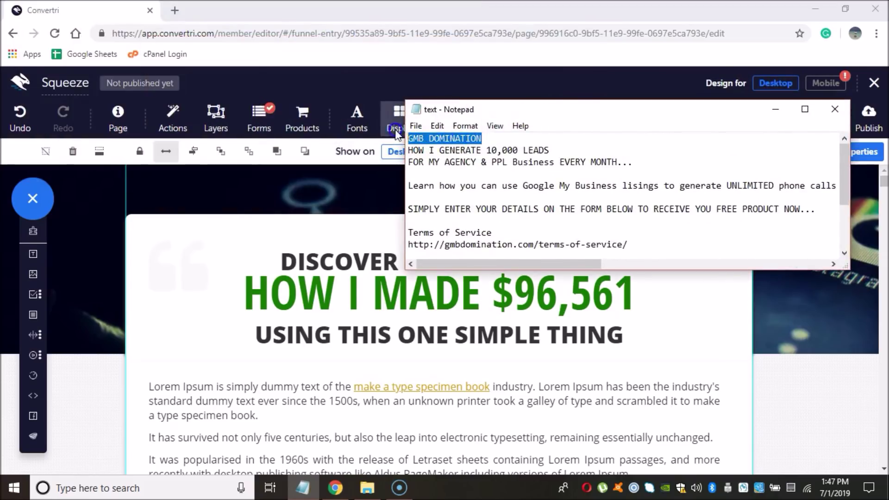
click(354, 257)
drag(598, 260, 236, 246)
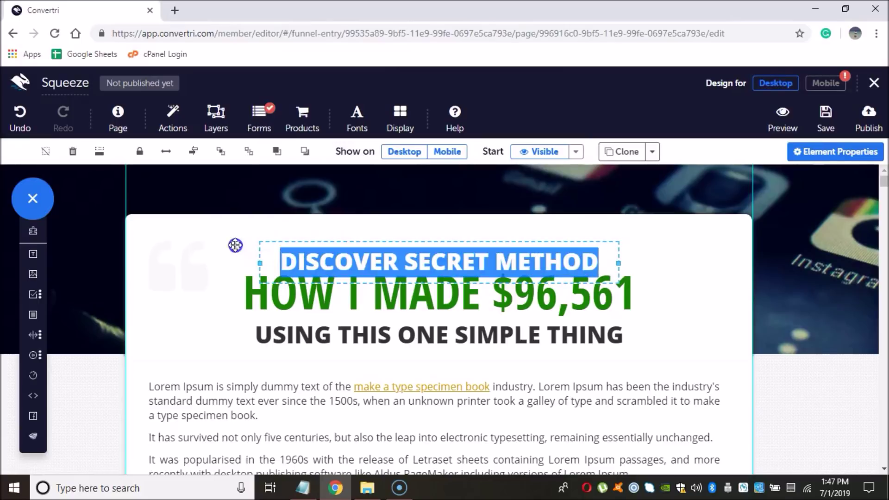
key(ctrl+v)
drag(486, 253, 400, 251)
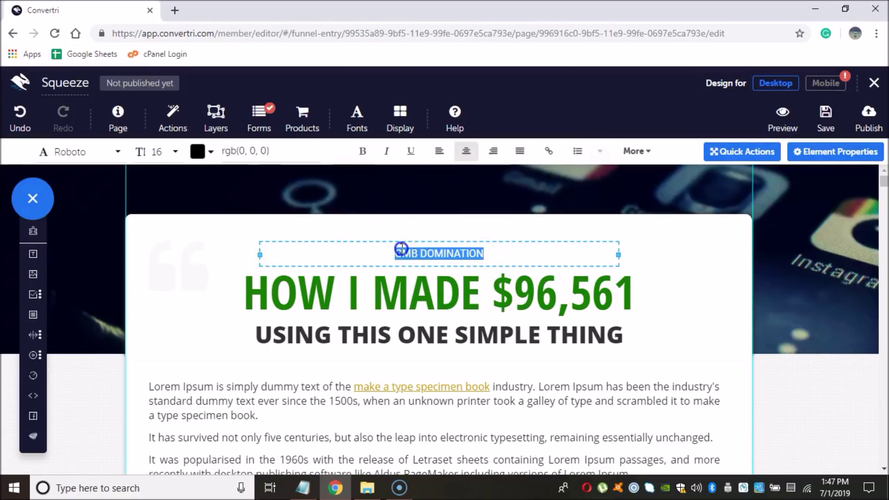
click(464, 292)
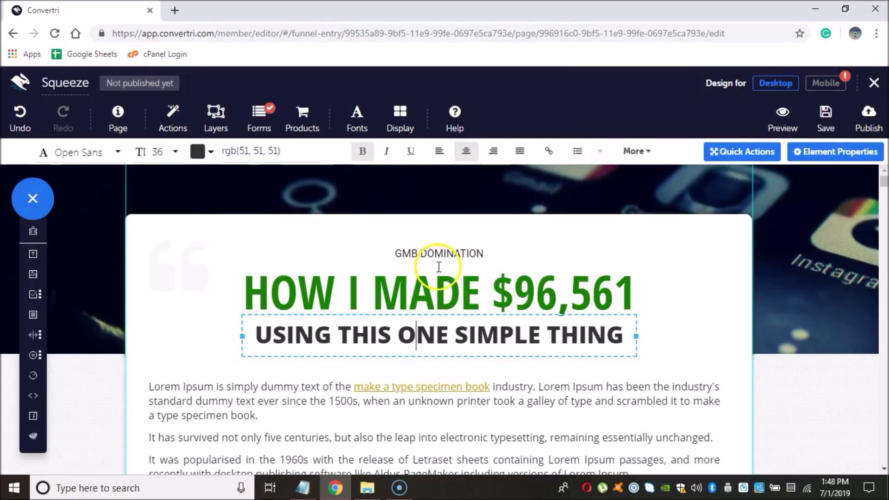
Step: Nudge the GMB DOMINATION line higher and make it bold at size 36
click(436, 242)
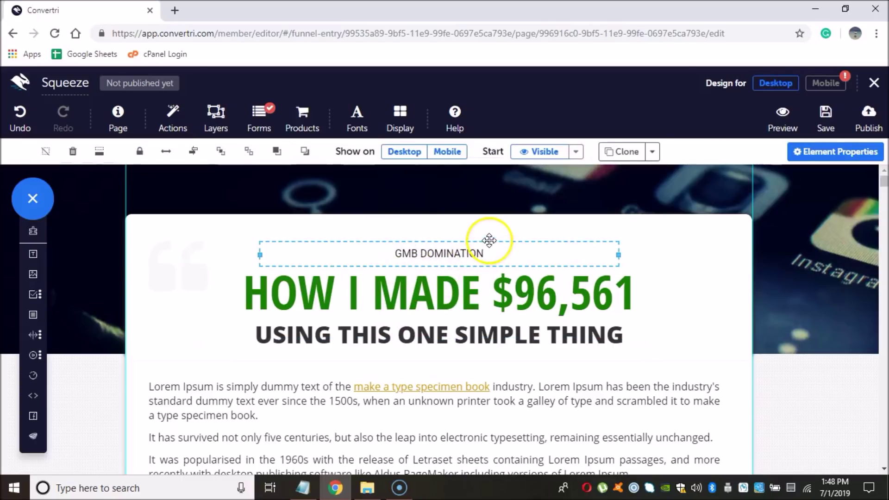
drag(489, 240, 462, 230)
click(445, 241)
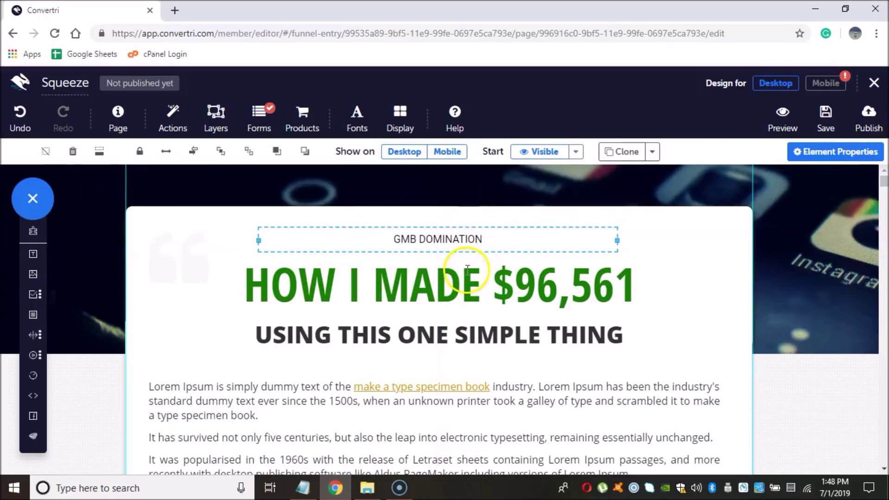
click(521, 238)
drag(521, 239, 391, 240)
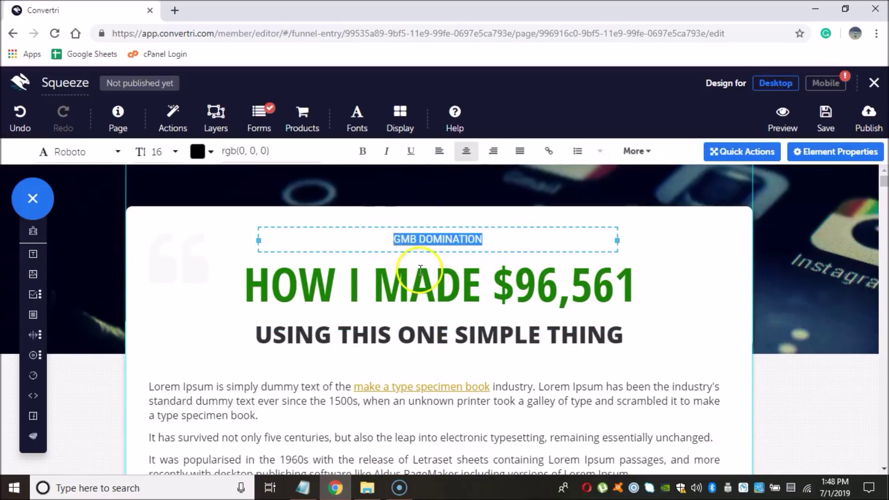
click(169, 153)
scroll(166, 227, down, 7)
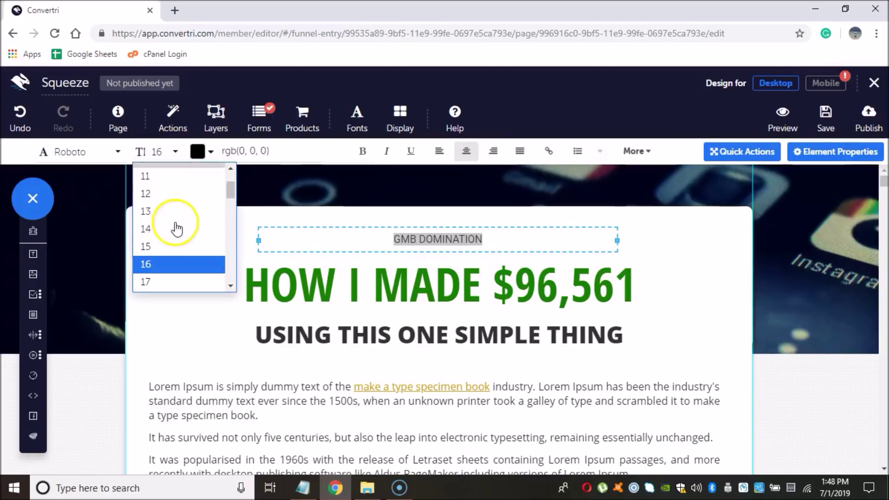
click(165, 221)
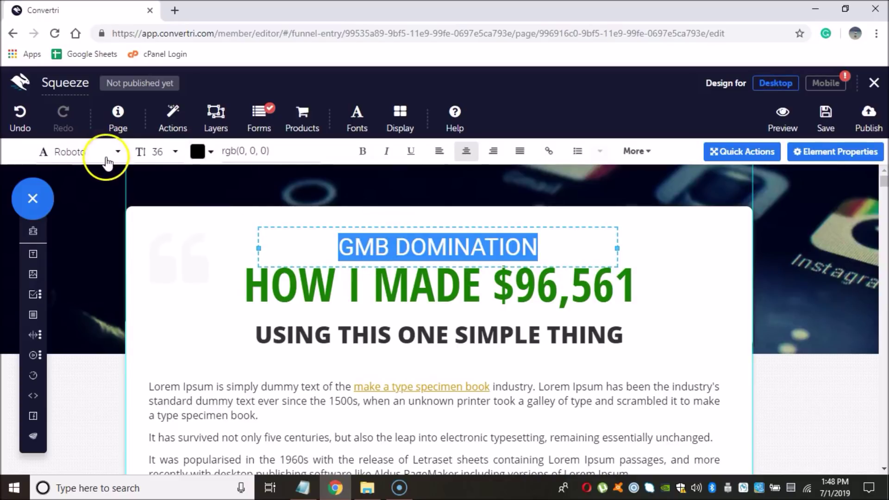
click(362, 151)
click(426, 248)
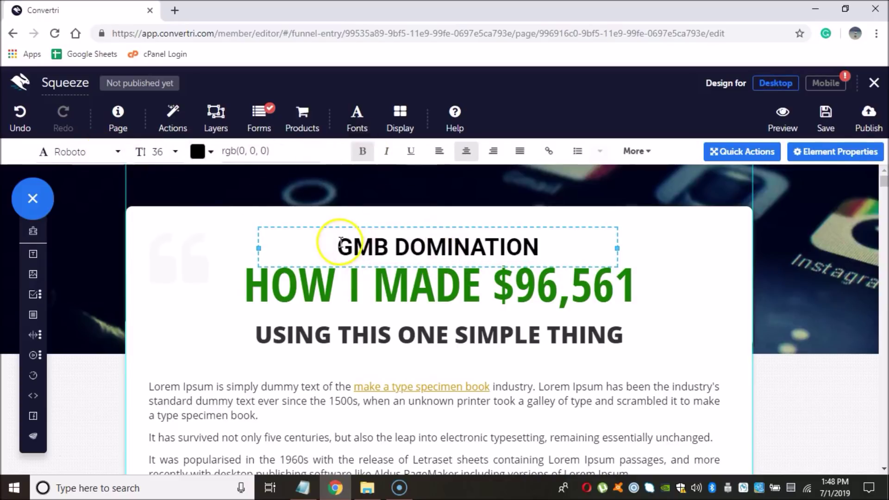
click(401, 287)
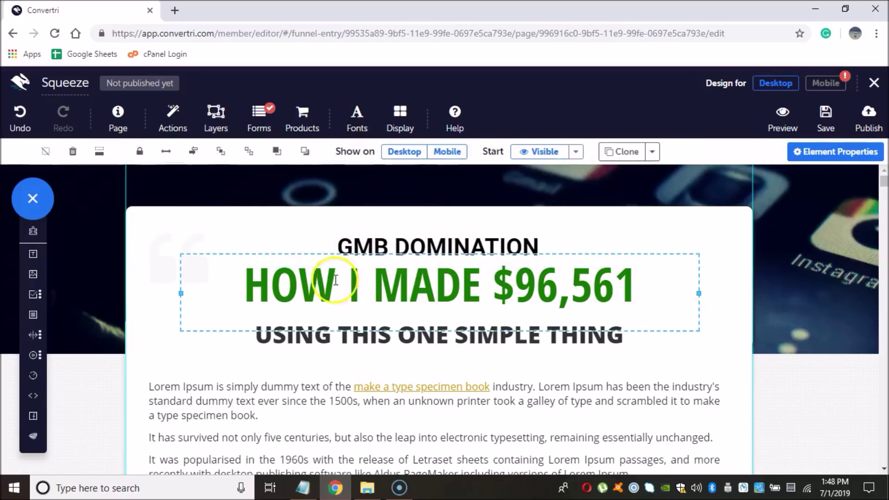
click(302, 492)
Step: Paste 'HOW I GENERATE 10,000 LEADS' from the notes over the old headline
drag(551, 151, 406, 147)
key(ctrl+c)
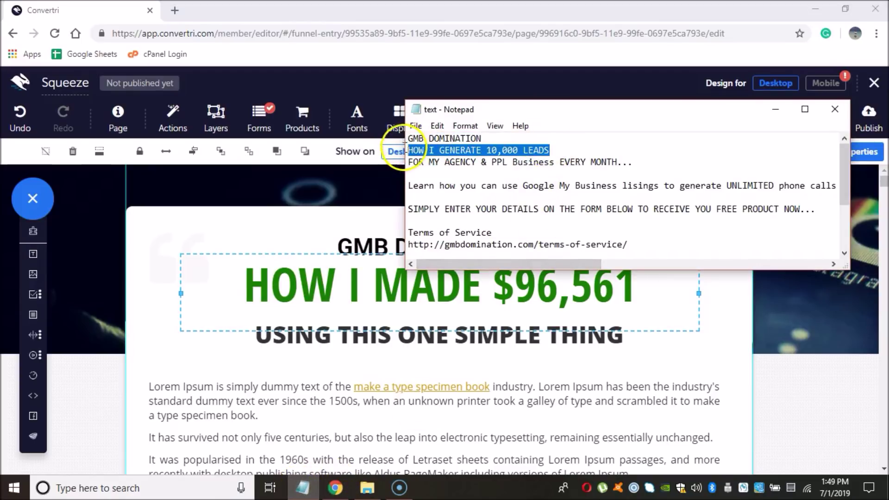
click(331, 285)
click(324, 297)
drag(243, 278, 625, 269)
key(ctrl+v)
Step: Set the headline to size 72 and widen its text box on both sides
drag(516, 265, 389, 265)
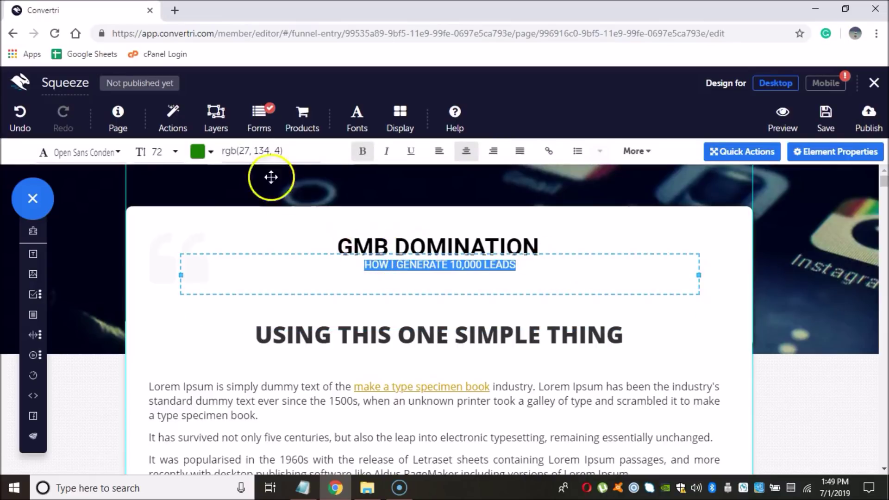
click(175, 152)
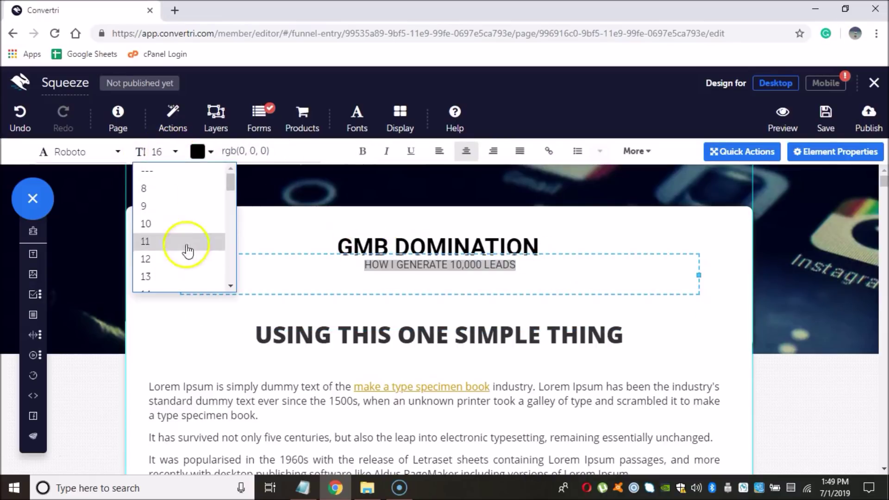
scroll(185, 246, down, 10)
click(158, 270)
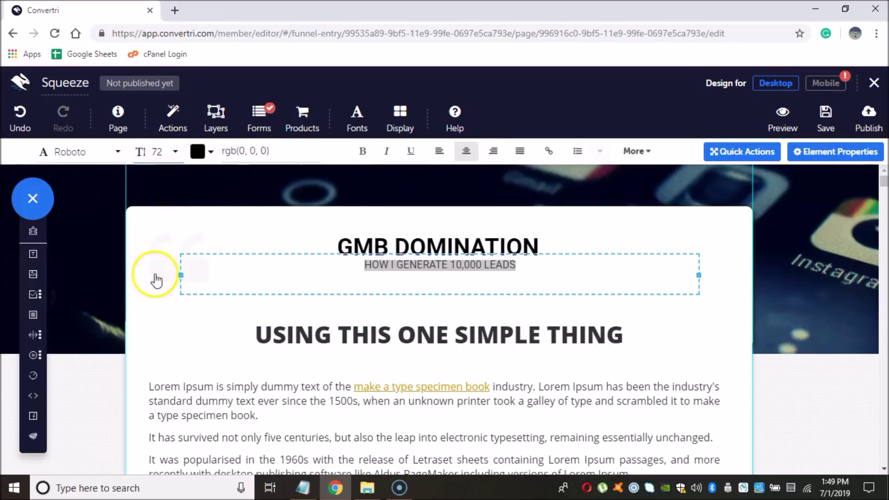
click(412, 309)
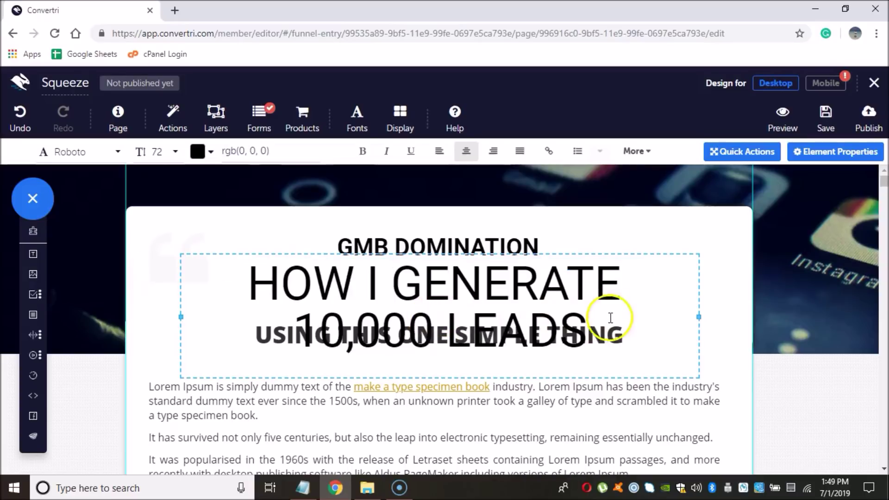
drag(699, 318, 732, 317)
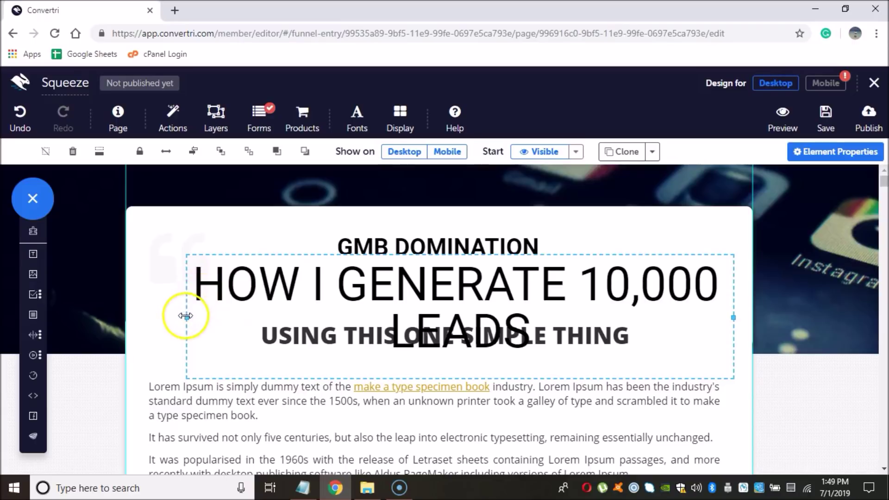
drag(184, 317, 134, 313)
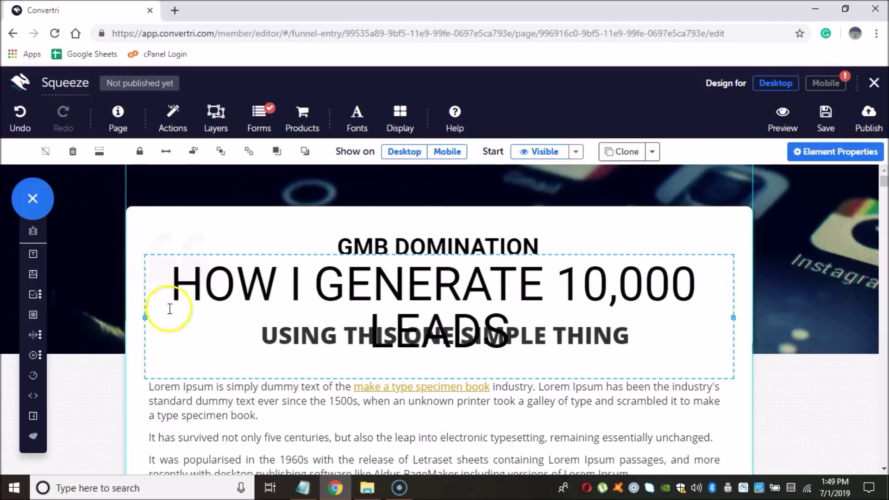
Step: Reduce the headline font size to 60 so it fits on one line
click(526, 297)
key(ctrl+a)
click(167, 152)
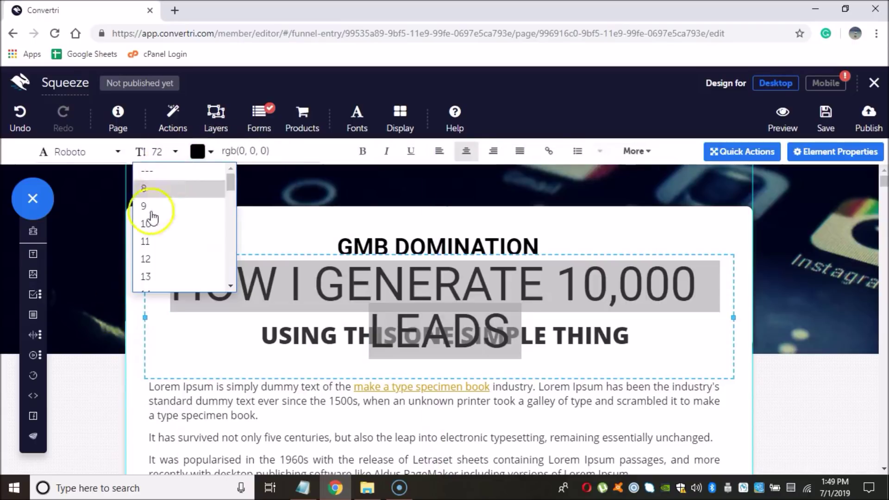
scroll(153, 218, down, 3)
scroll(156, 244, down, 5)
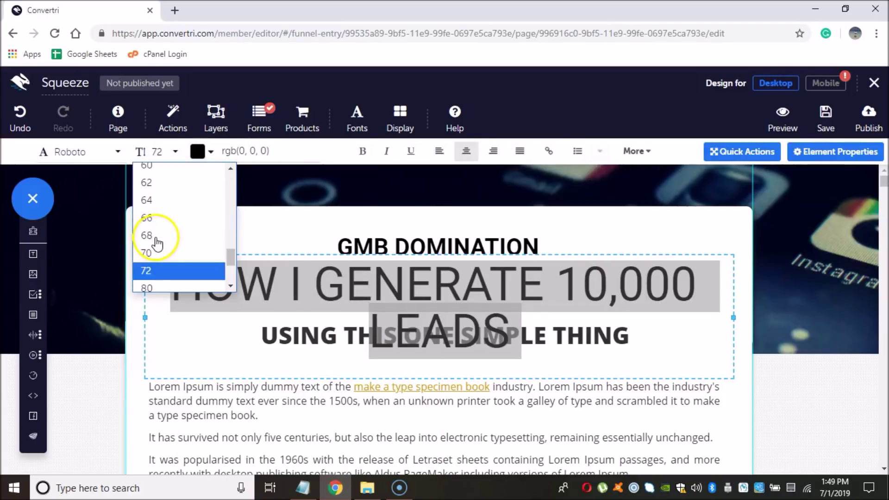
click(156, 214)
click(175, 152)
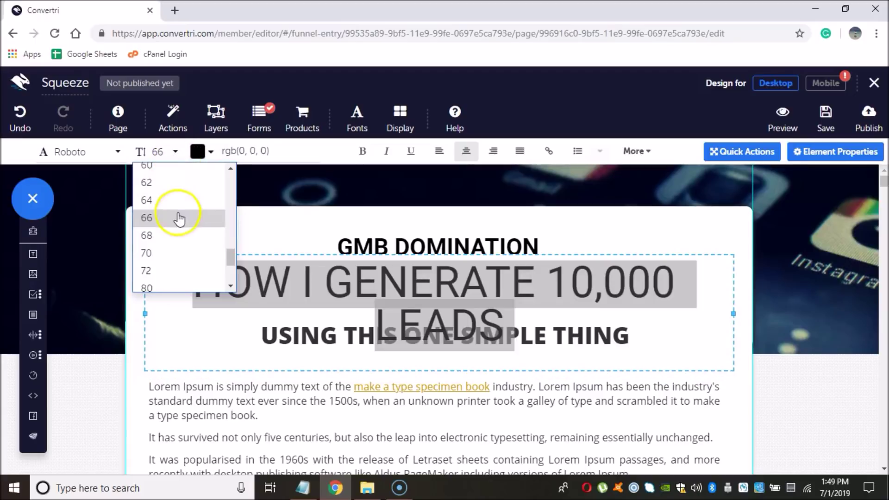
scroll(169, 229, up, 3)
click(167, 232)
click(664, 358)
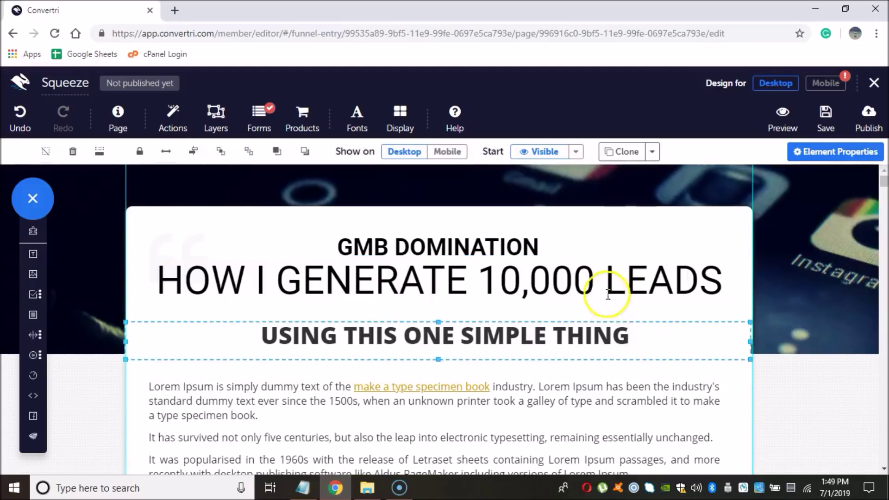
Step: Lower the headline slightly and colour it bright green, rgb(0, 243, 20)
drag(593, 254, 594, 266)
click(573, 291)
triple_click(573, 291)
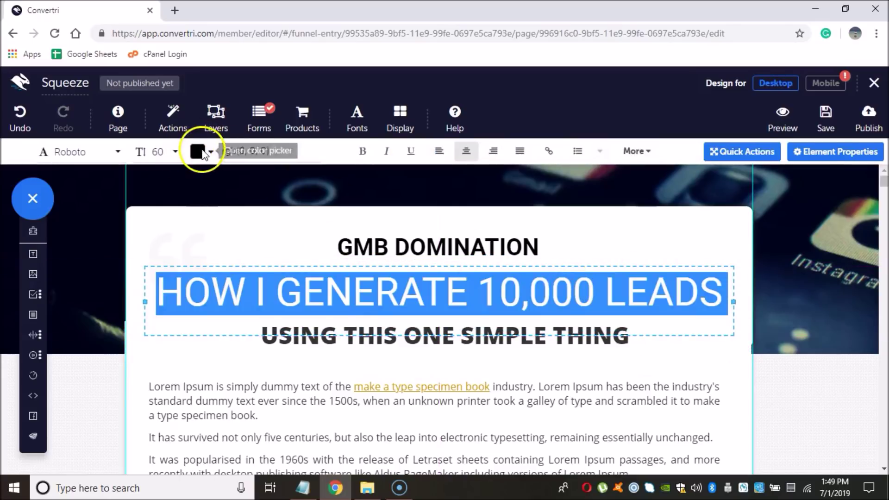
click(198, 151)
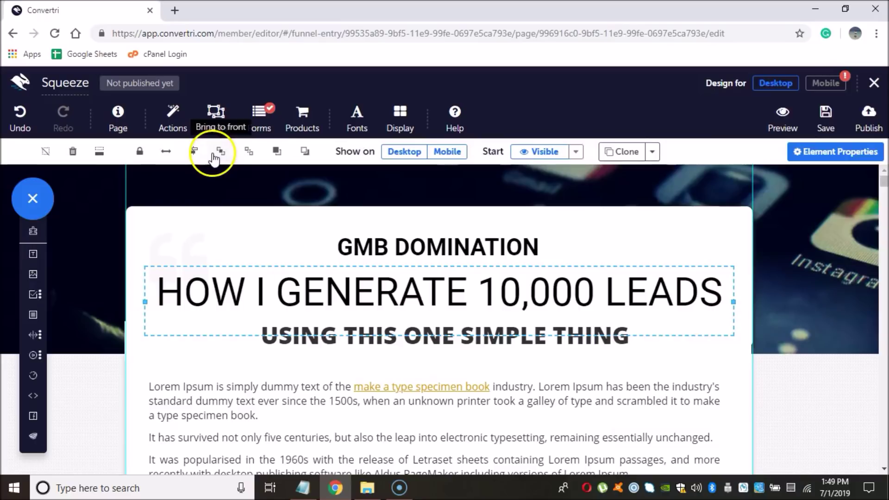
triple_click(417, 290)
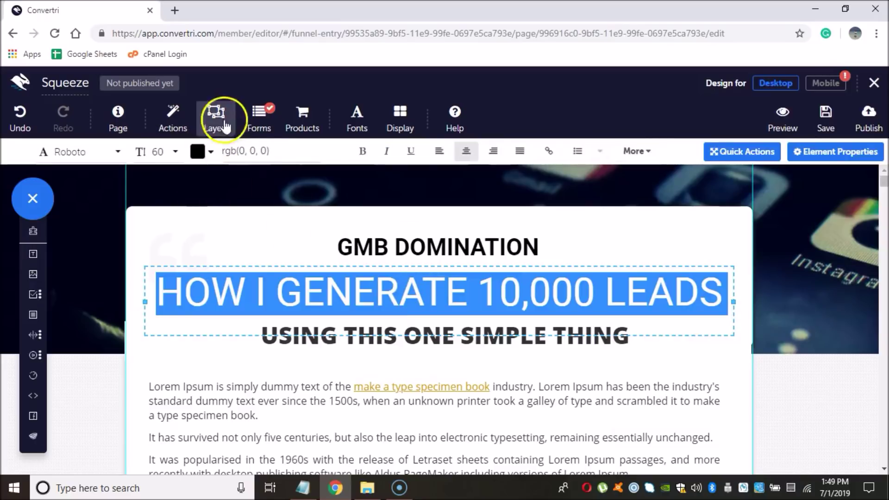
click(204, 152)
click(630, 270)
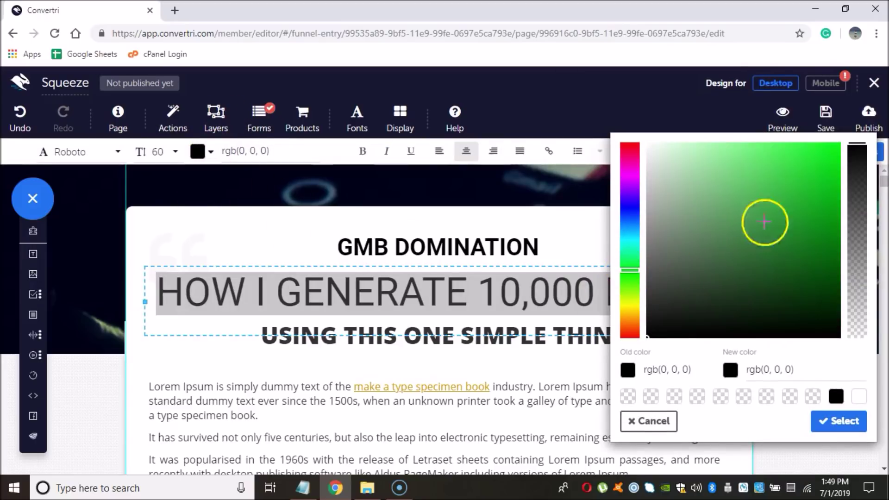
drag(764, 222, 848, 152)
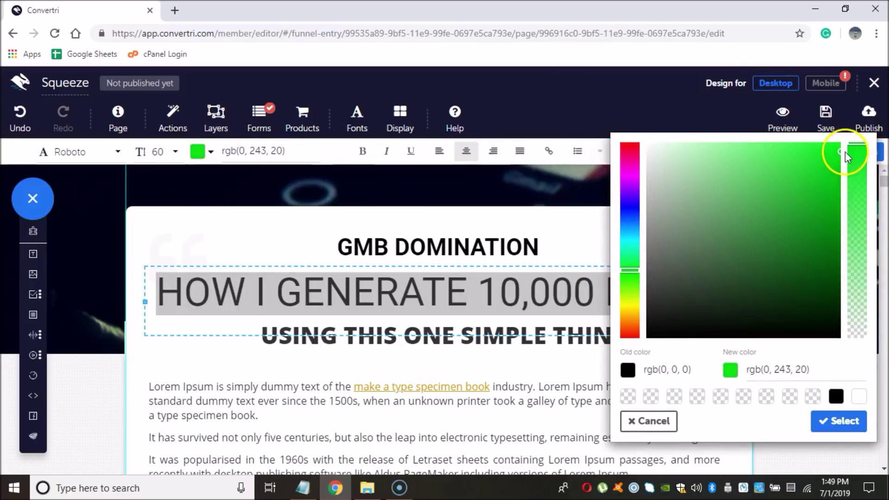
click(838, 421)
click(377, 259)
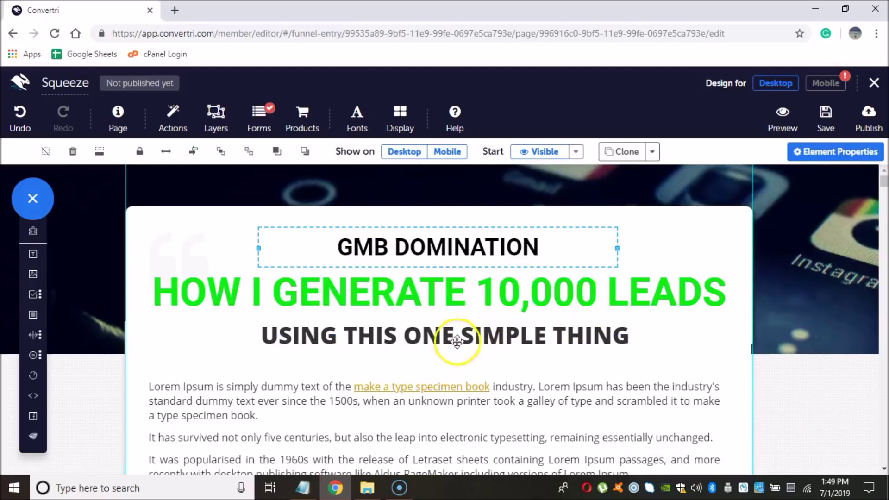
click(303, 488)
click(638, 164)
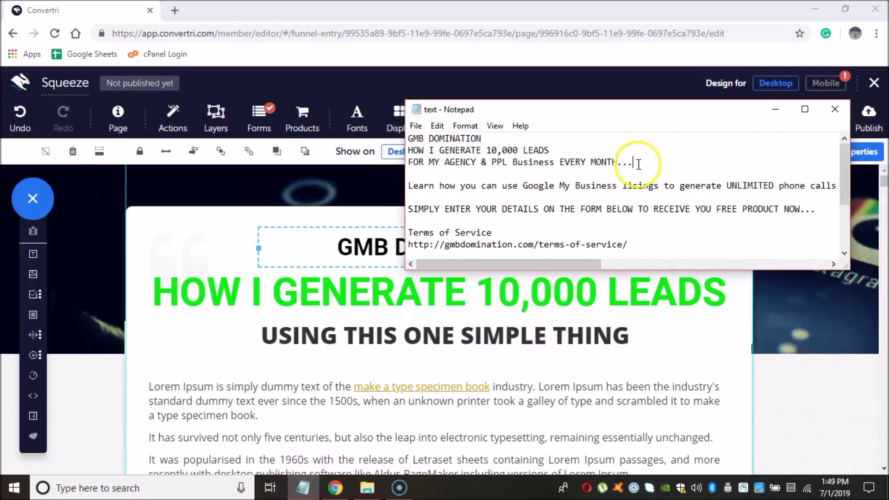
Step: Replace USING THIS ONE SIMPLE THING with 'FOR MY AGENCY & PPL Business EVERY MONTH...'
shift+click(408, 162)
key(ctrl+c)
click(391, 338)
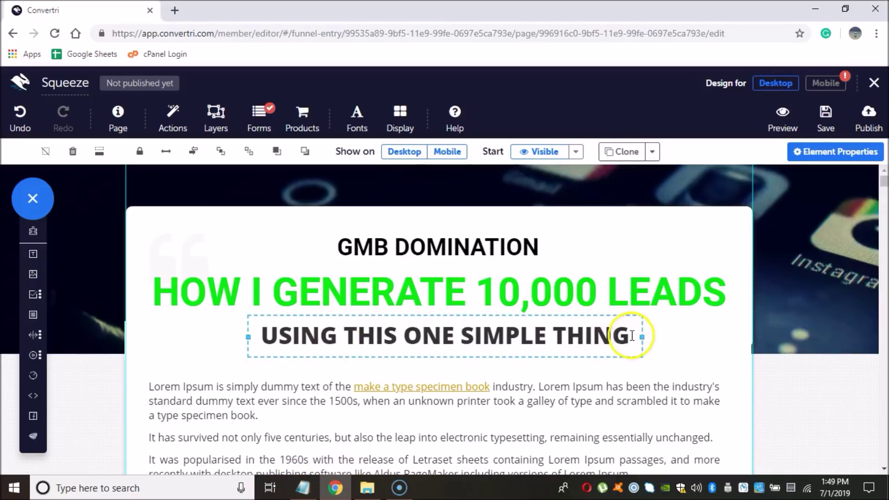
drag(632, 336, 255, 319)
key(ctrl+v)
drag(566, 327, 324, 327)
Step: Set the subheading to size 36 and widen its box onto one line
click(176, 155)
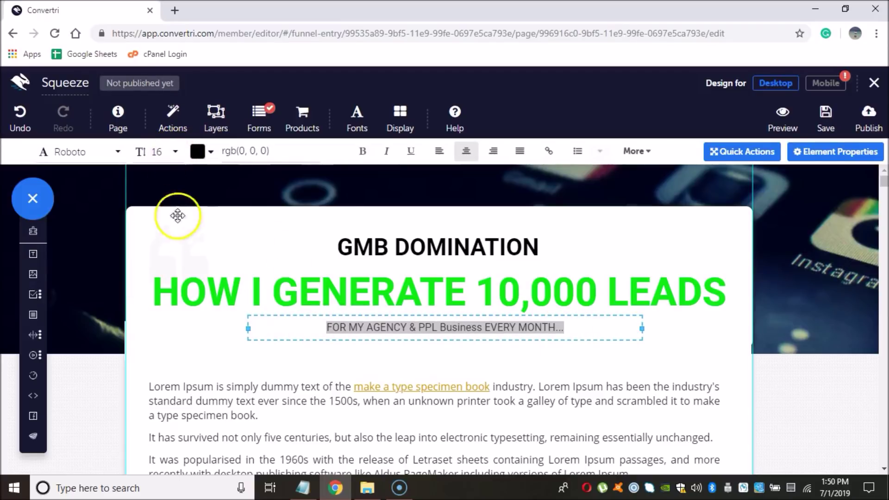
click(175, 156)
click(175, 155)
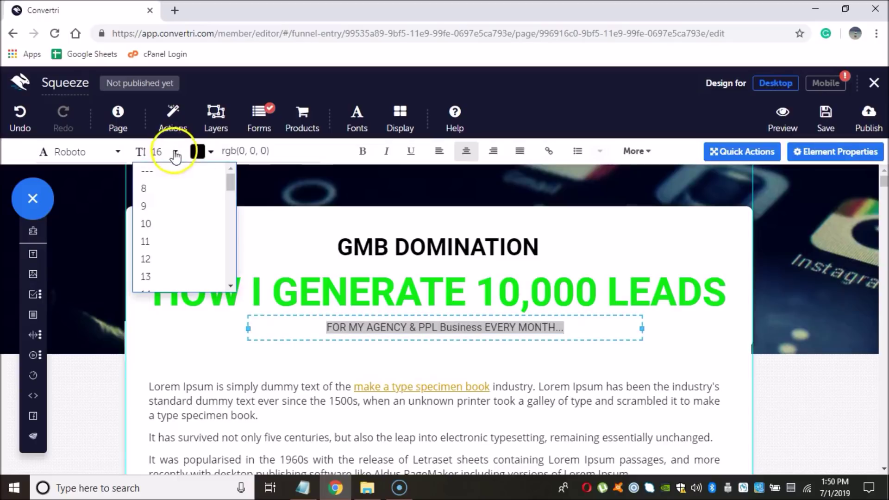
scroll(169, 262, down, 6)
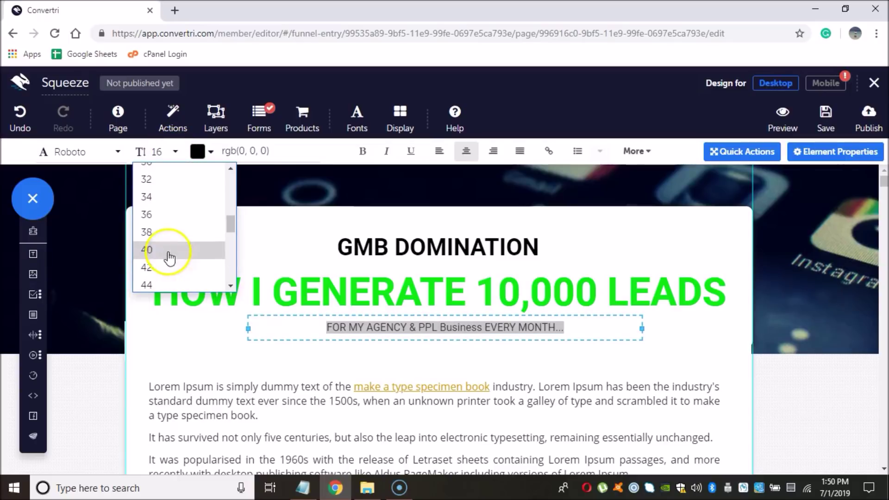
click(169, 214)
drag(641, 348, 709, 346)
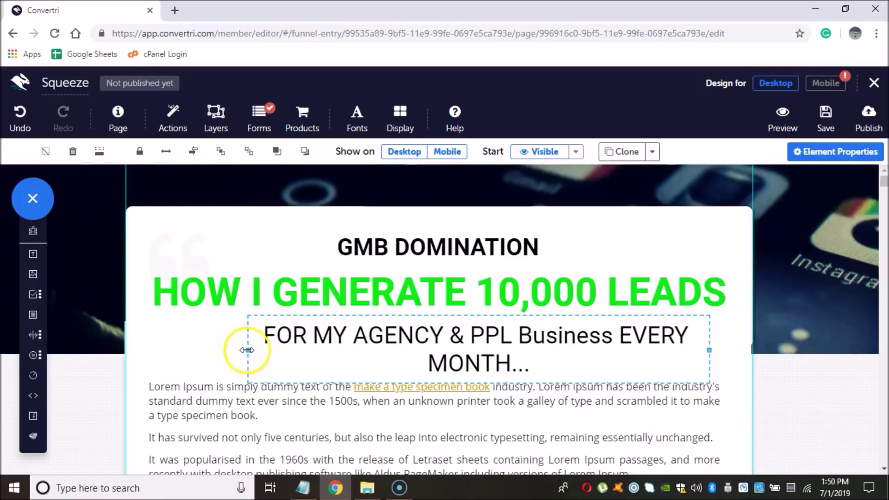
drag(247, 351, 159, 342)
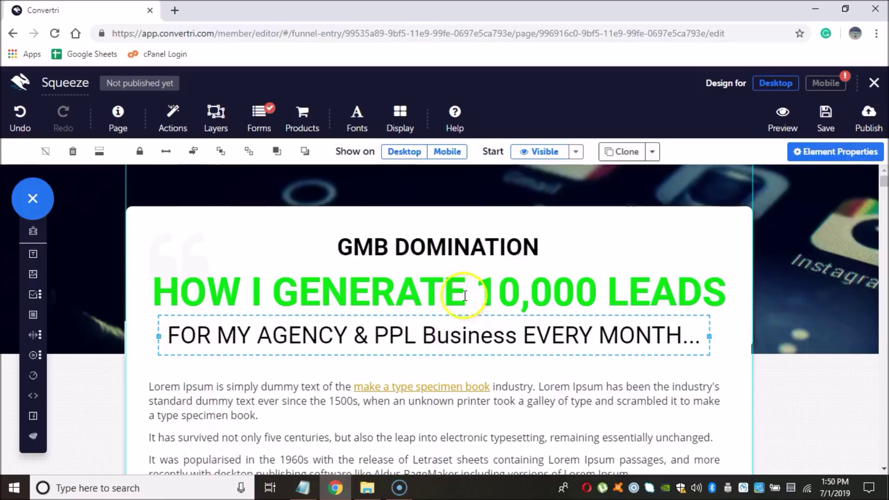
click(528, 370)
scroll(510, 373, down, 3)
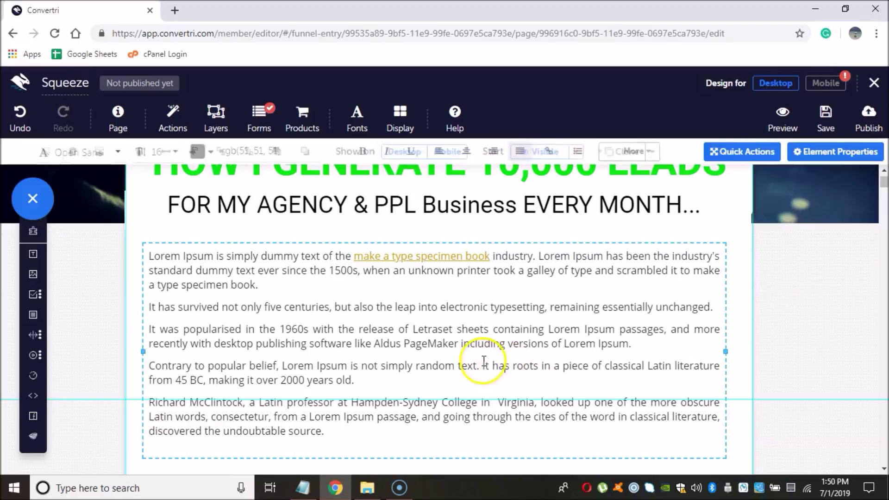
Step: Replace the Lorem Ipsum placeholder with the Google My Business 'Learn how' paragraph from the text file
click(301, 485)
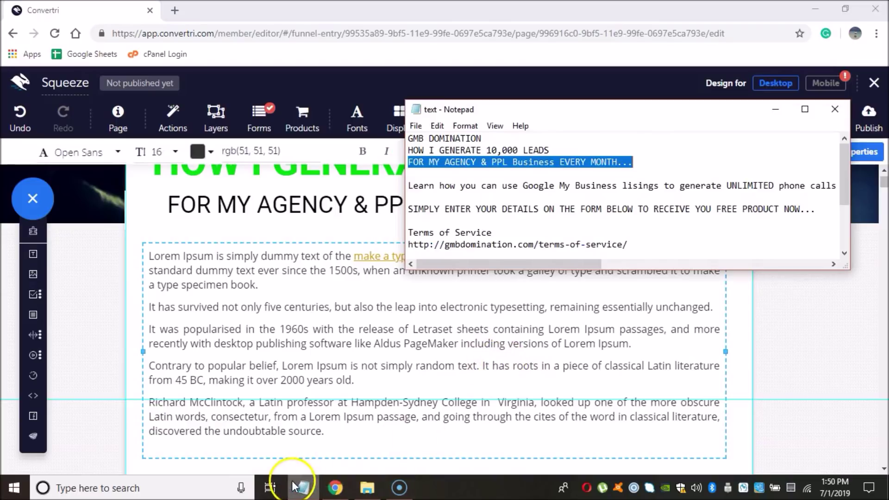
click(408, 186)
key(shift+End)
click(275, 284)
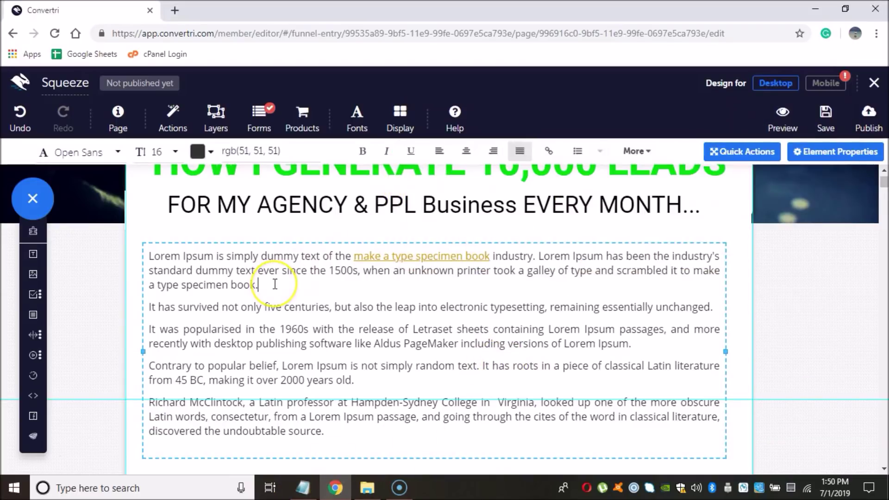
key(ctrl+a)
text(Learn how you can use Google My Business lisings to generate UNLIMITED phone calls and leads for your Pay-Per-Call business, SEO agency or digital marketing agency EVERY SINGLE MONTH.)
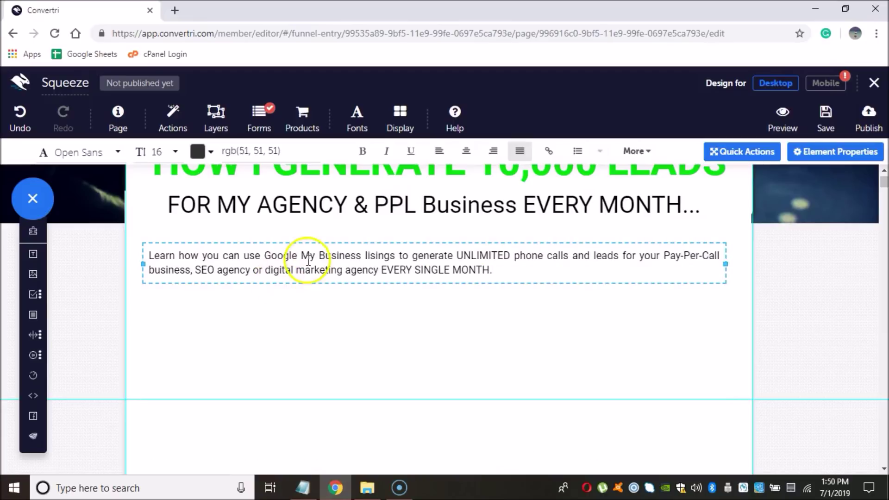
Step: Set the new paragraph's font size to 26
triple_click(302, 260)
click(174, 152)
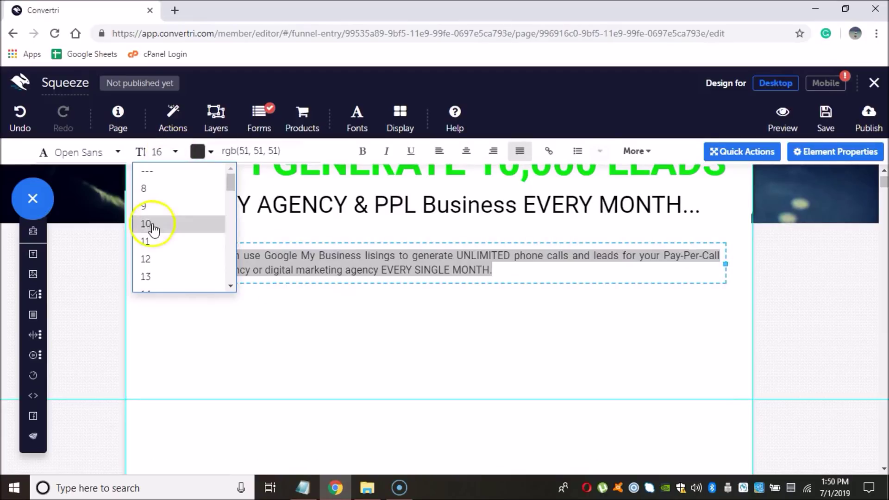
scroll(151, 227, down, 4)
scroll(153, 246, down, 2)
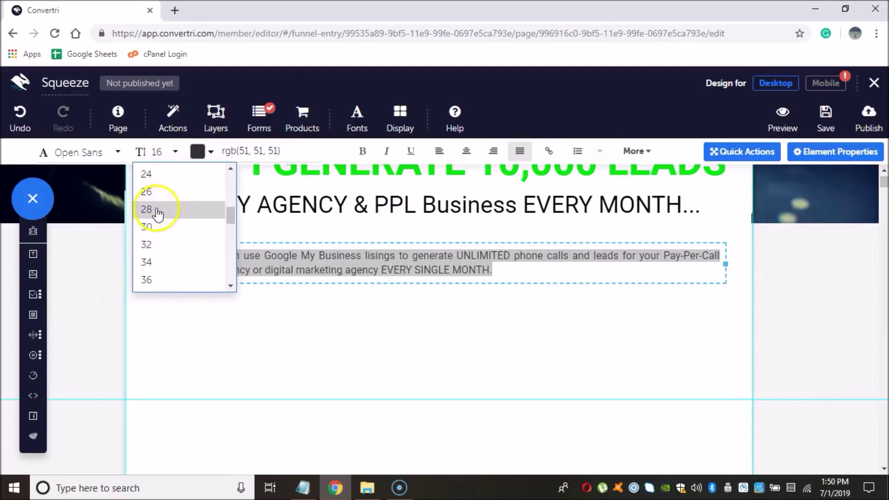
click(157, 190)
click(471, 338)
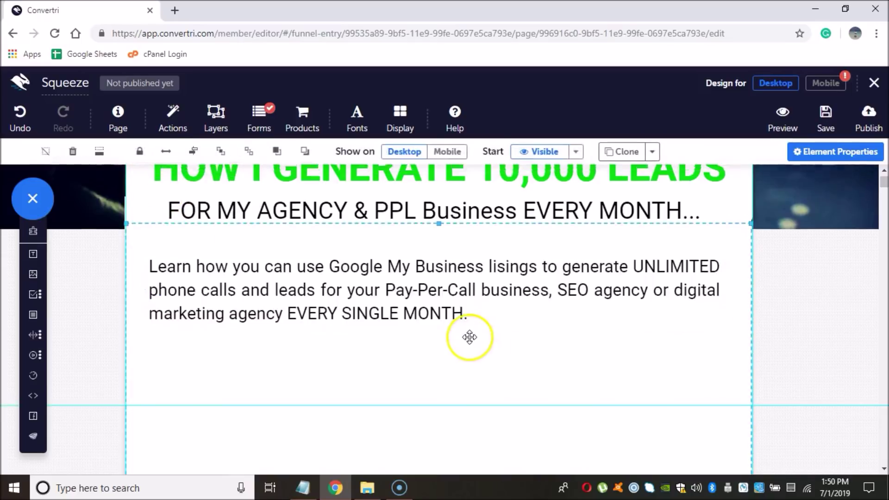
scroll(471, 338, up, 3)
scroll(424, 429, down, 1)
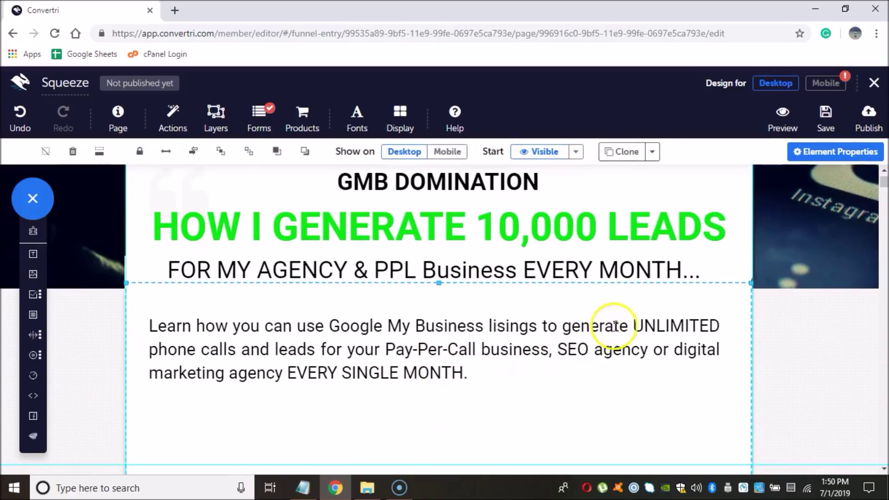
Step: Make the phrase 'UNLIMITED phone calls and leads' bold
drag(634, 326, 318, 352)
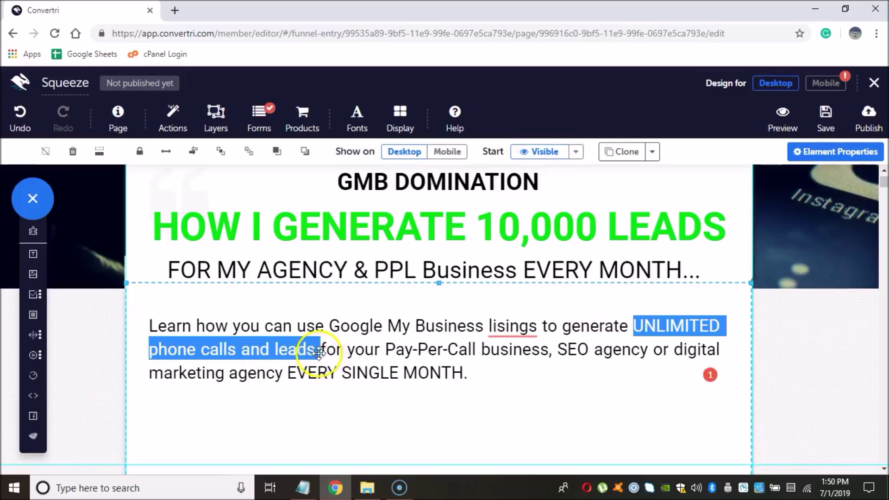
click(313, 353)
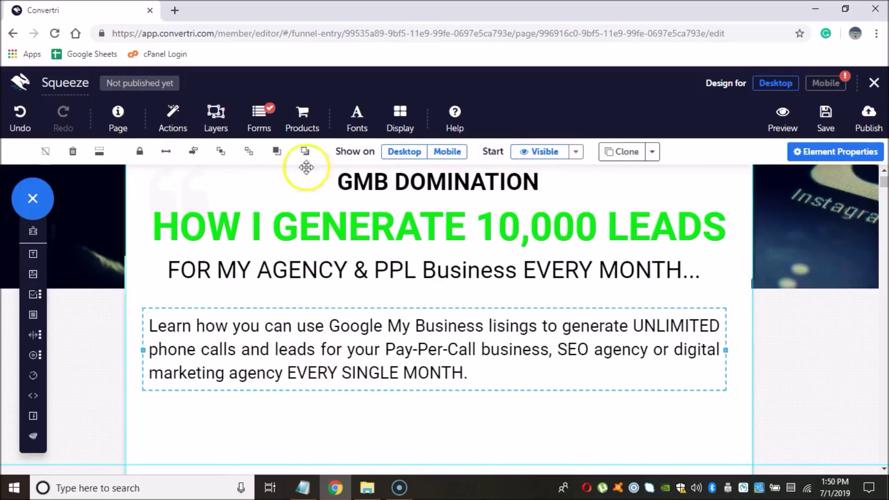
drag(643, 328, 631, 331)
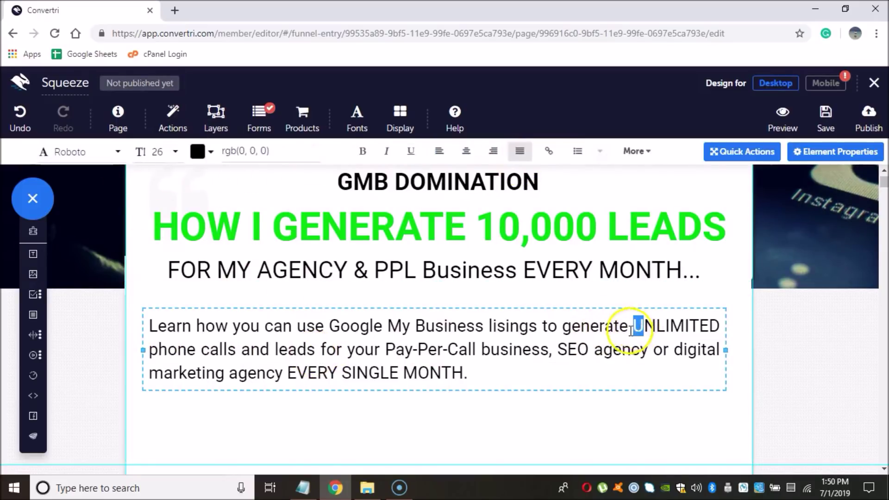
shift+click(311, 350)
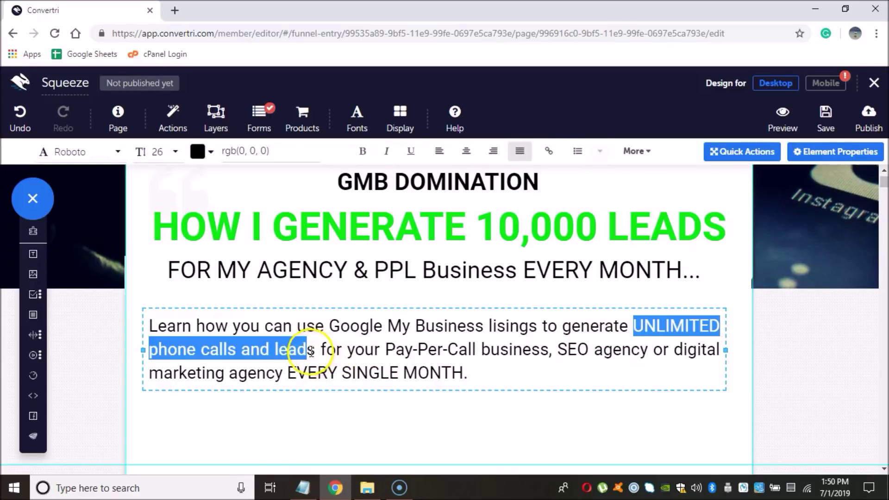
click(363, 151)
Step: Underline the bold phrase and move the form section up closer to the paragraph
click(410, 151)
scroll(510, 416, down, 3)
click(510, 415)
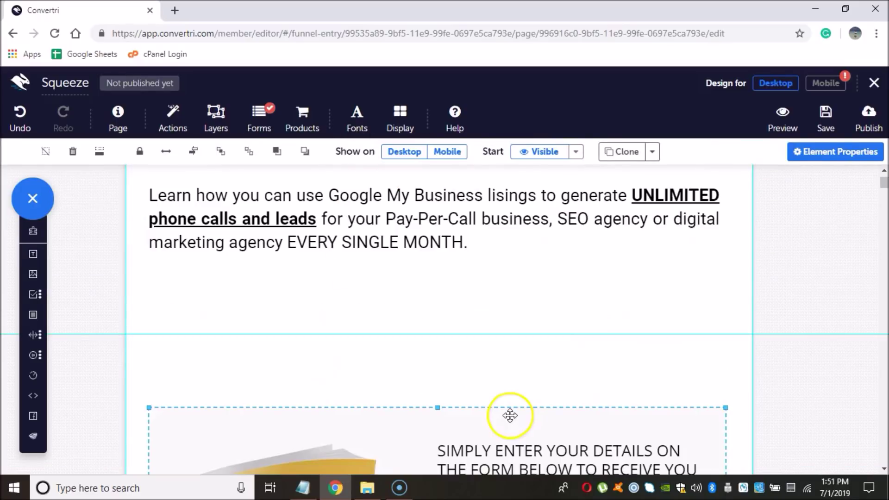
drag(510, 418, 510, 297)
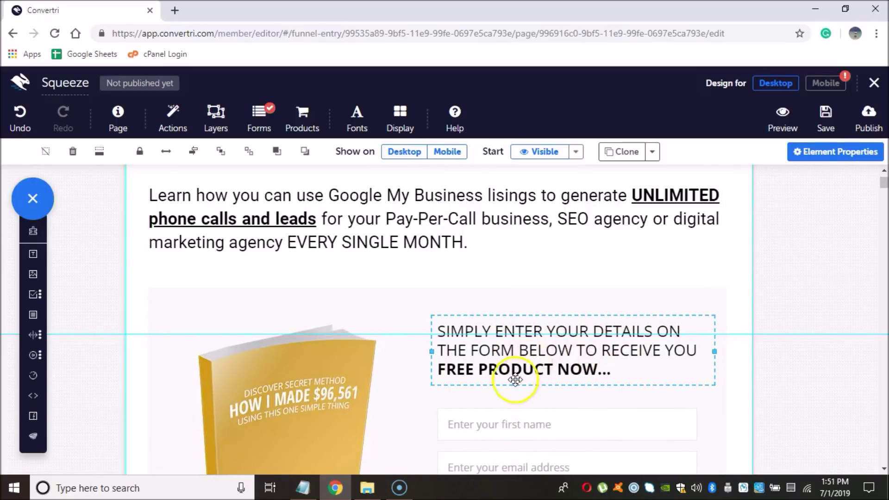
Step: Delete the first-name field and move the email field and GET INSTANT ACCESS! button up
scroll(501, 332, down, 1)
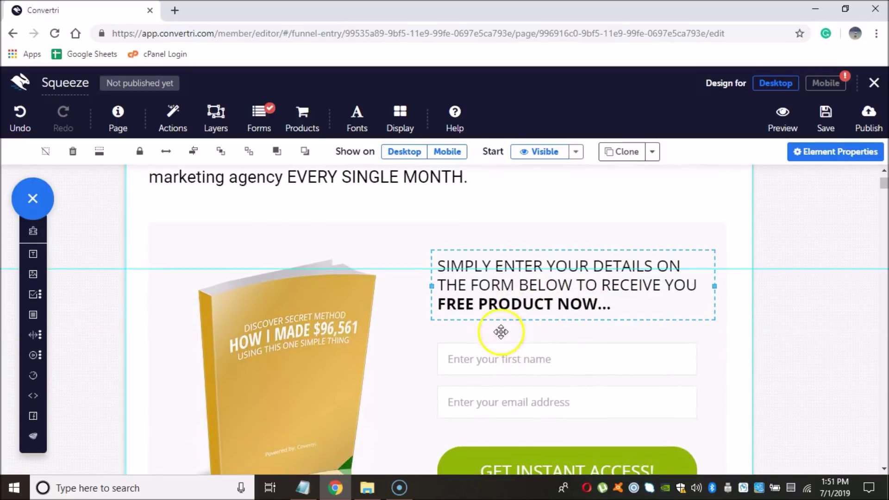
click(643, 352)
key(Delete)
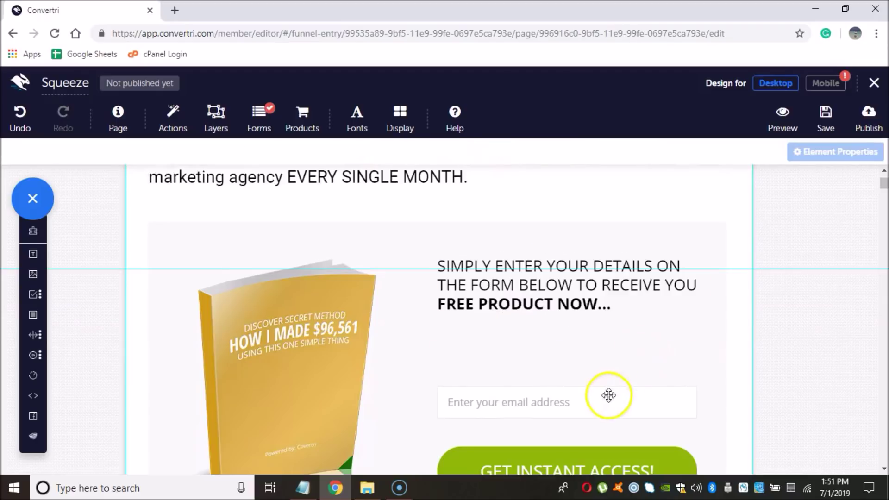
drag(609, 396, 609, 367)
drag(631, 454, 650, 445)
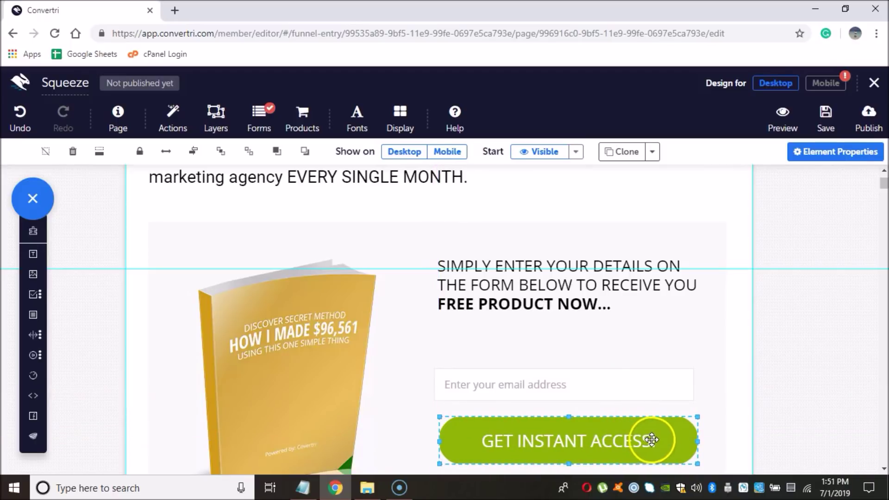
scroll(681, 424, down, 2)
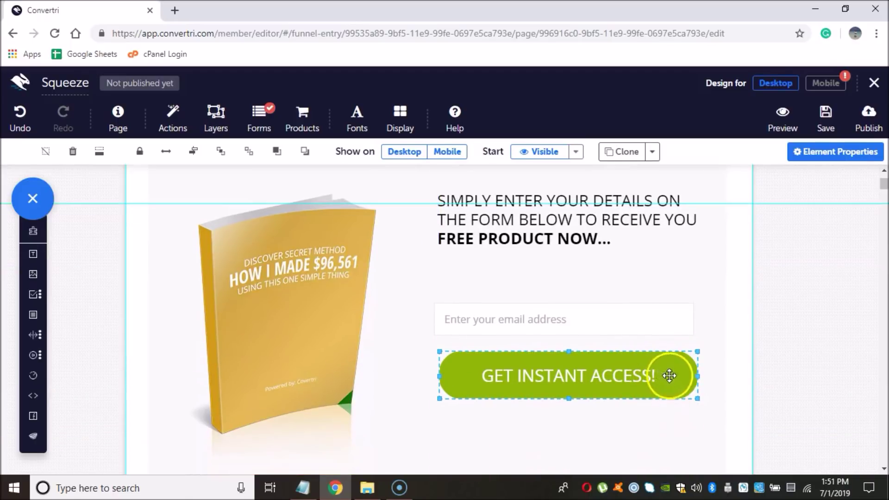
Step: Give the GET INSTANT ACCESS! button a bright green rgb(6, 237, 20) background
click(836, 157)
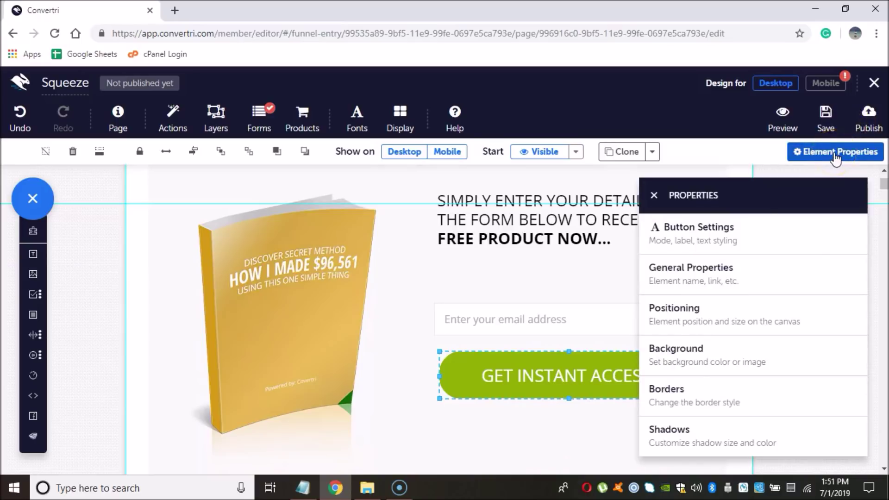
click(674, 239)
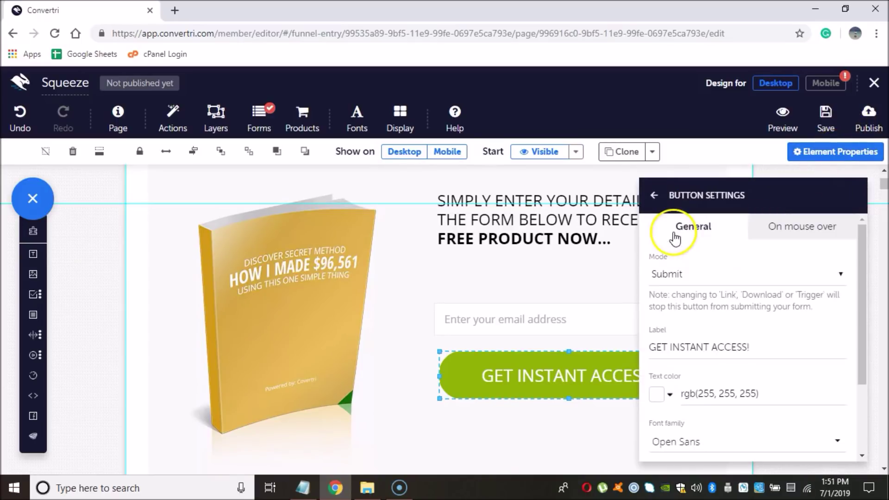
scroll(704, 309, down, 2)
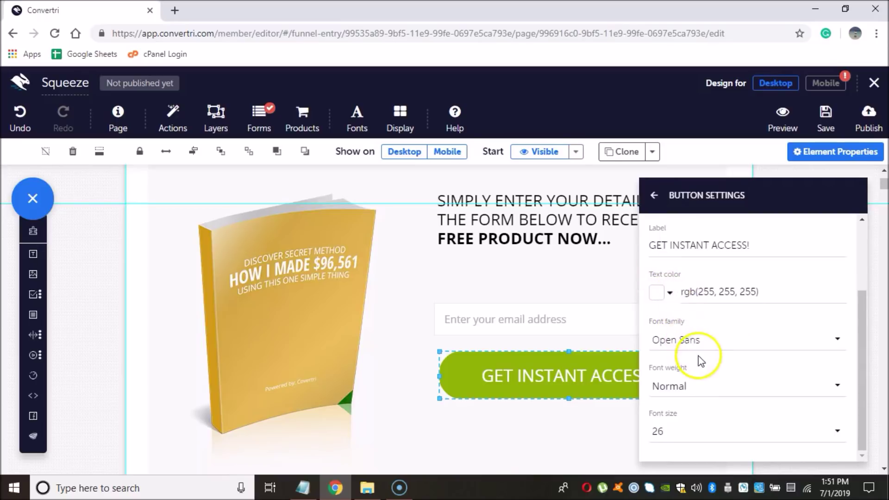
click(654, 197)
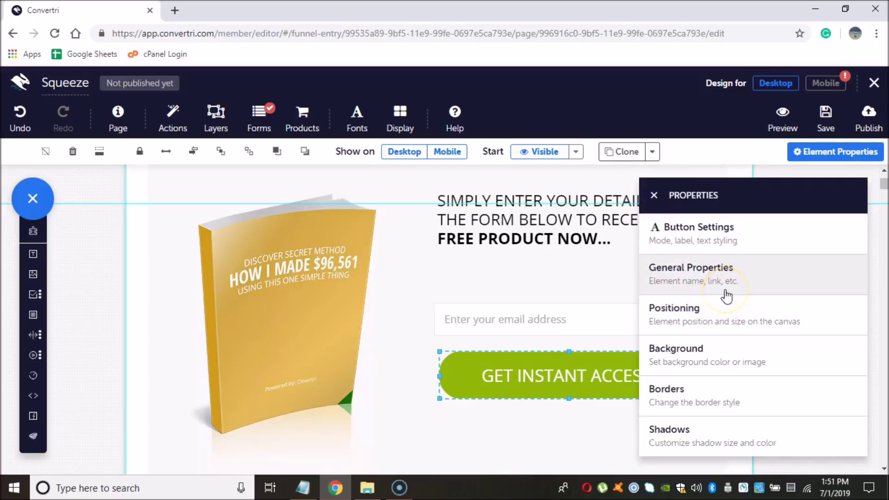
click(681, 360)
click(679, 271)
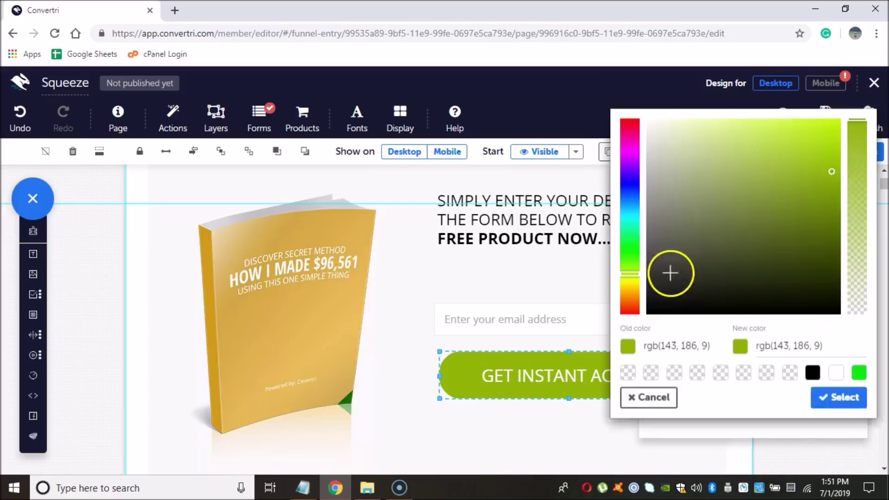
click(632, 277)
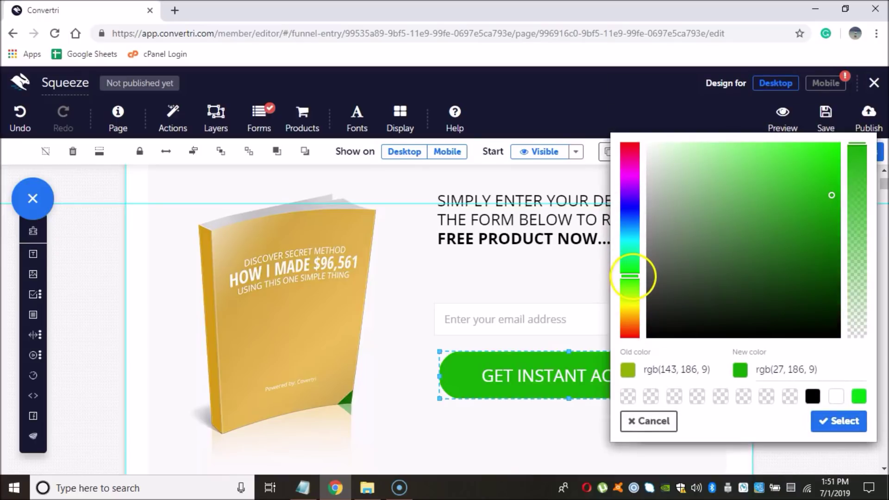
drag(631, 280, 635, 288)
click(836, 156)
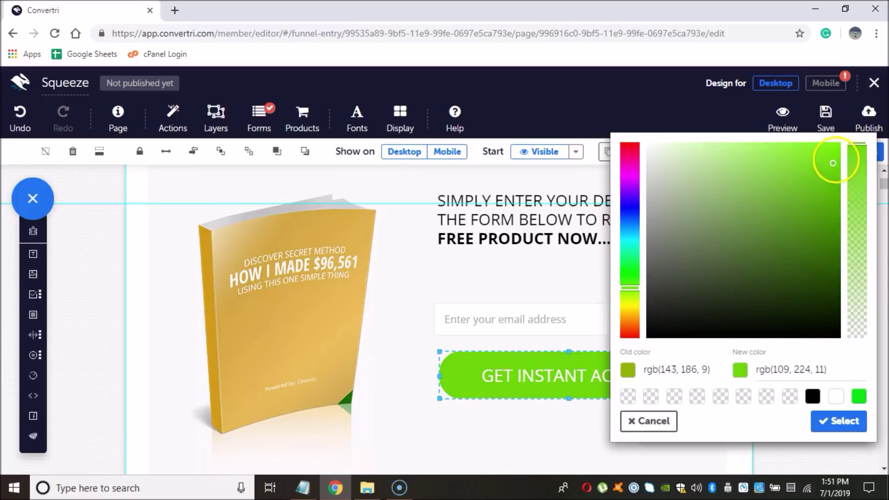
drag(631, 287, 631, 281)
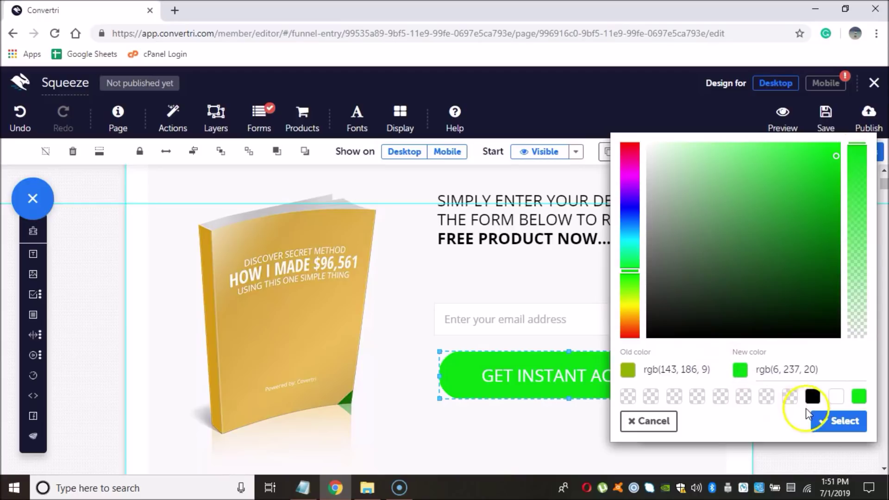
click(832, 423)
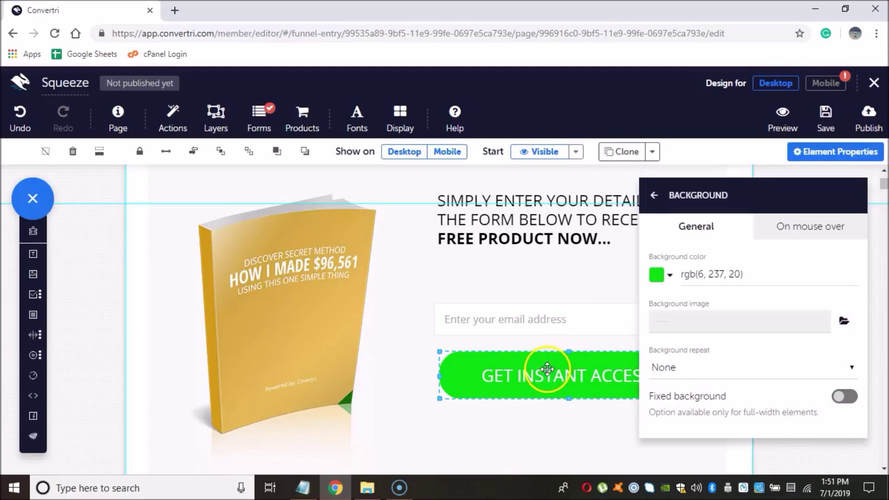
Step: Make the button label Extra-Bold, close its properties and undo the last change
click(657, 196)
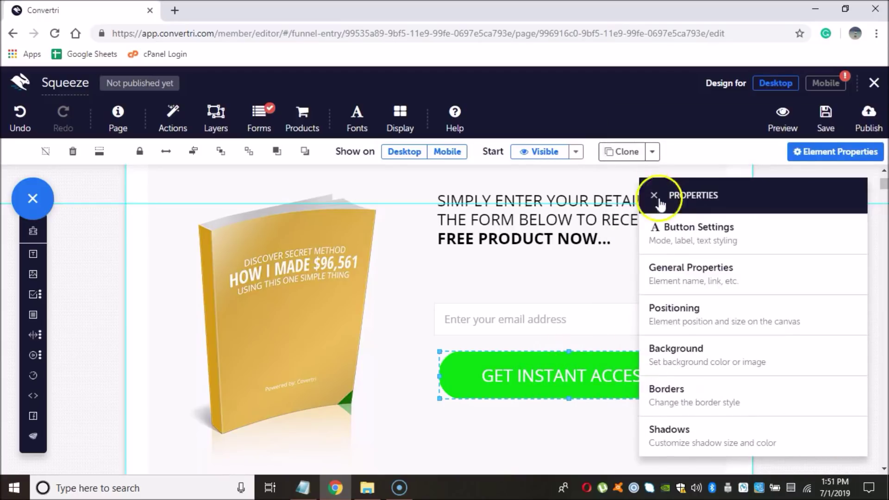
click(684, 229)
scroll(718, 349, down, 2)
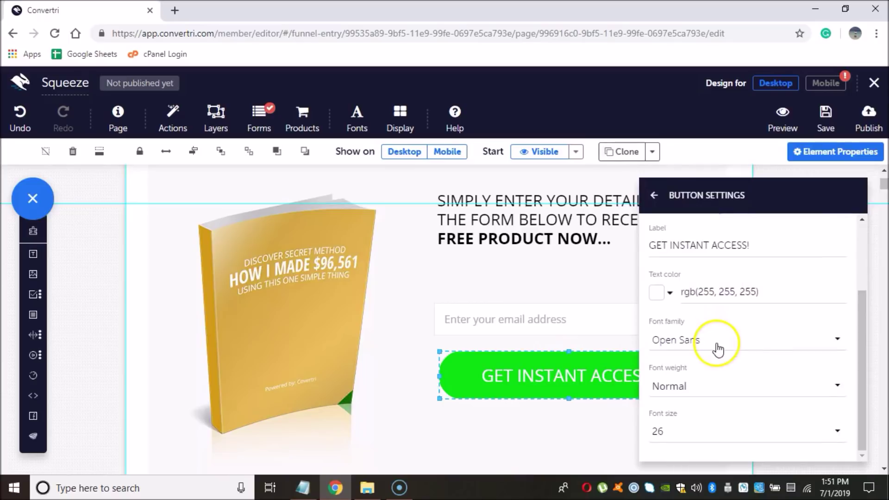
click(742, 391)
click(706, 365)
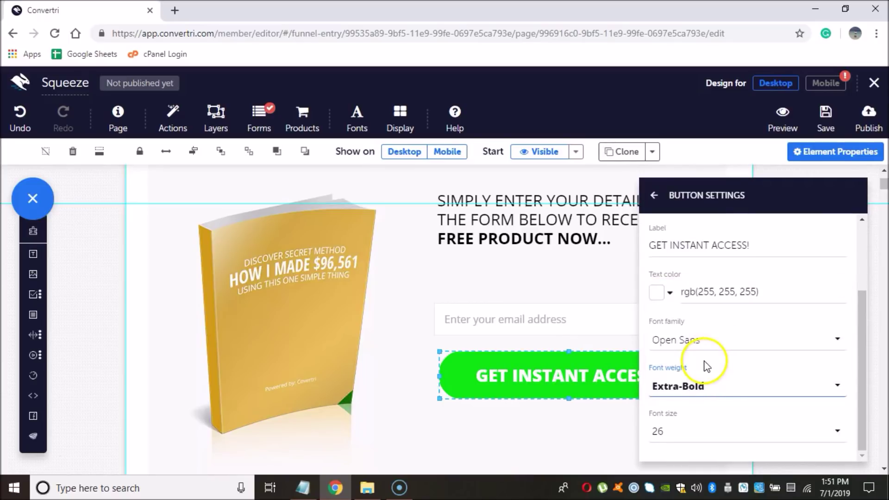
click(561, 414)
scroll(509, 357, down, 4)
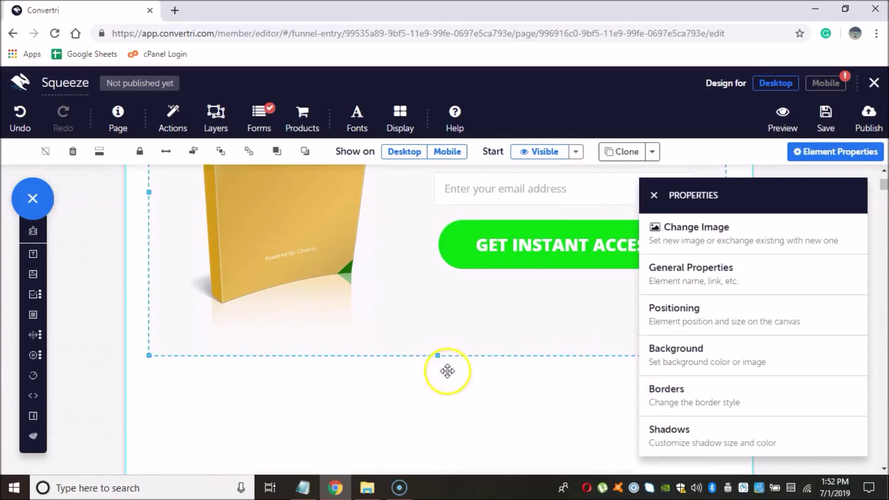
scroll(462, 358, up, 3)
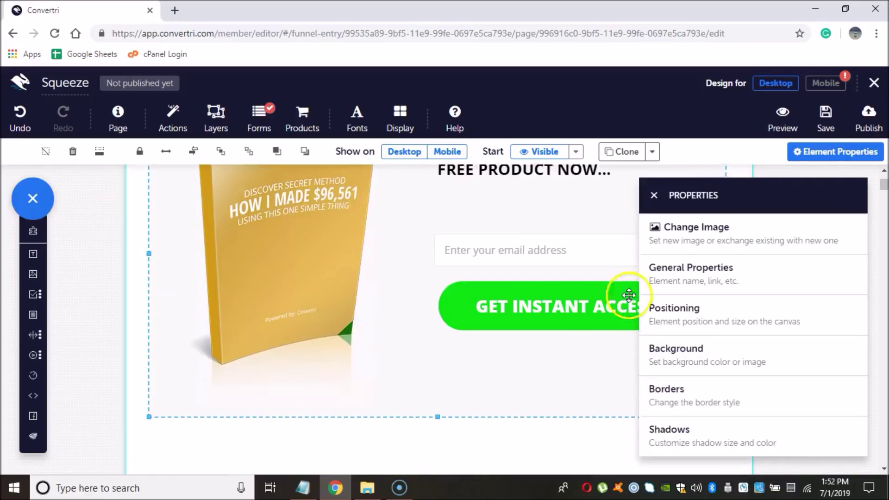
click(654, 196)
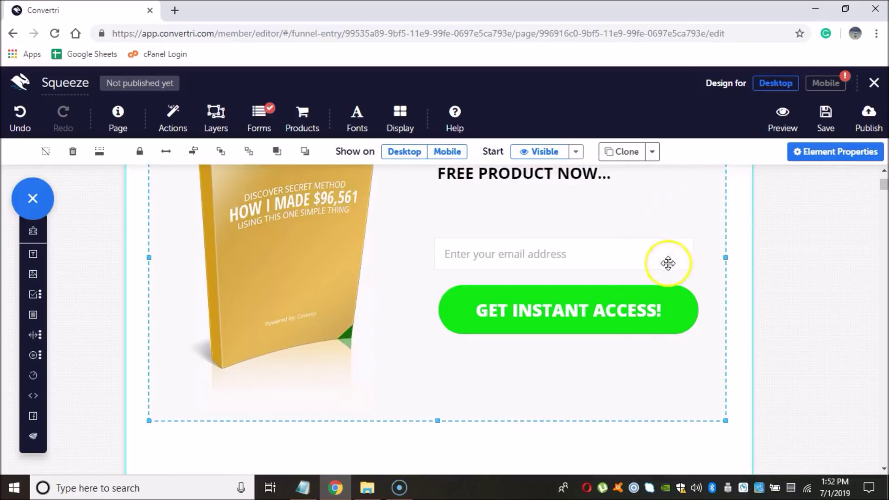
key(ctrl+z)
click(829, 155)
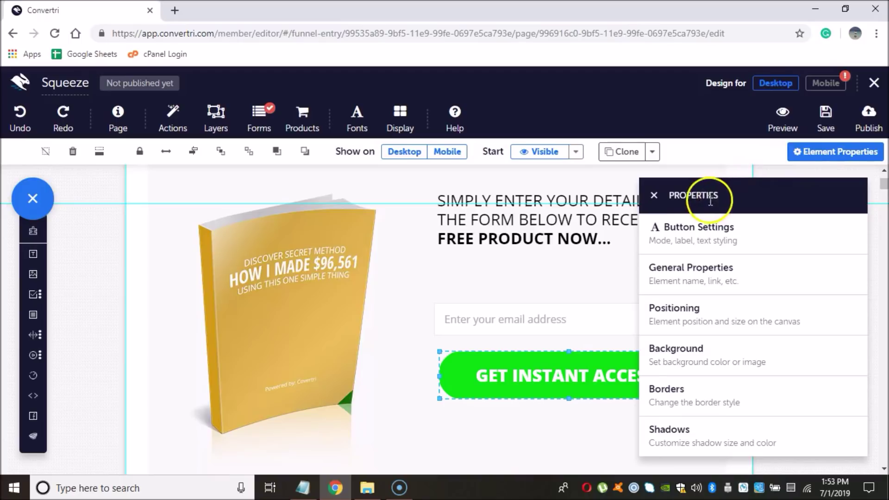
Step: Nudge the book image up and swap it for the GMB Traffic Domination cover from the home folder
click(655, 198)
click(354, 264)
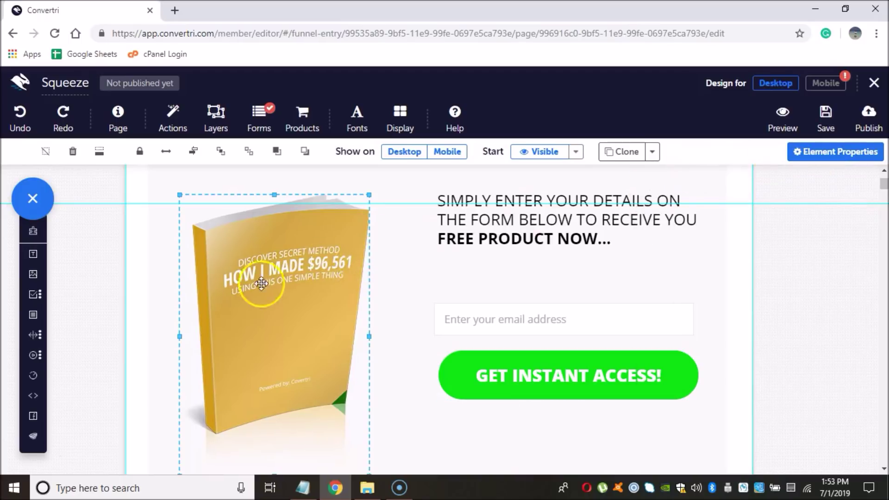
drag(322, 269, 322, 266)
click(818, 158)
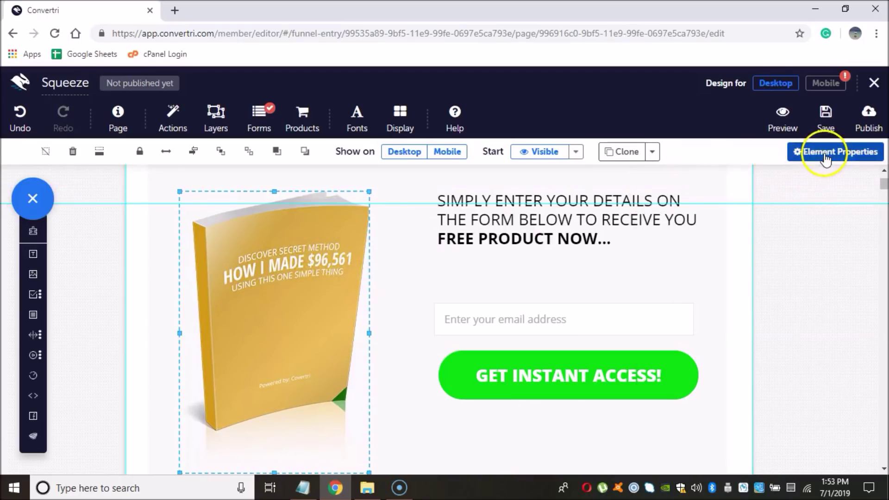
click(679, 229)
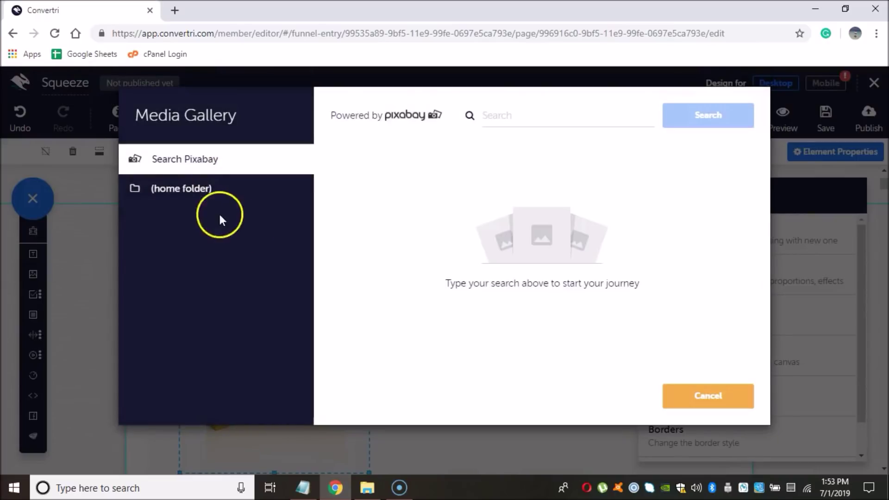
click(198, 189)
click(596, 197)
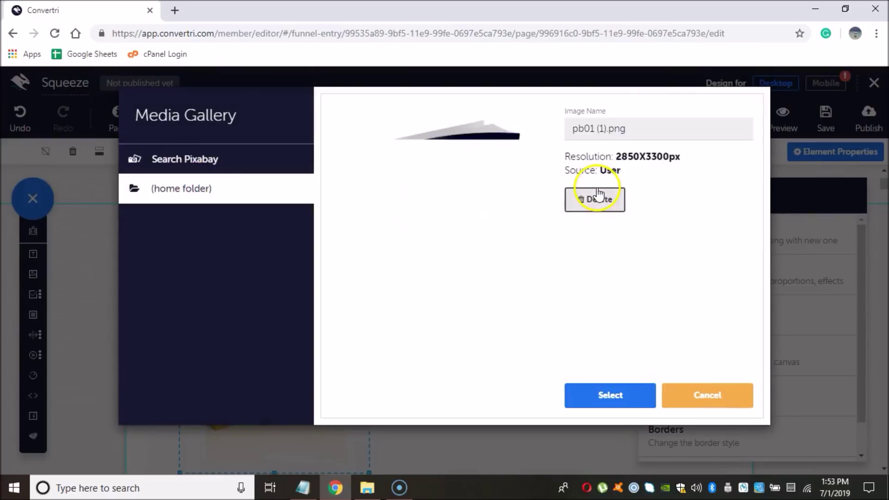
click(627, 406)
scroll(338, 304, down, 3)
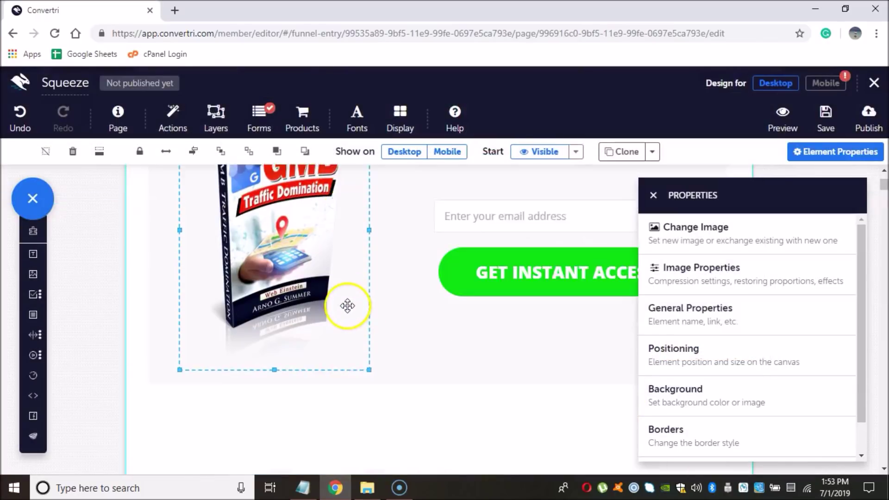
scroll(347, 305, up, 1)
Step: Delete the green divider line below the opt-in box
scroll(357, 311, up, 4)
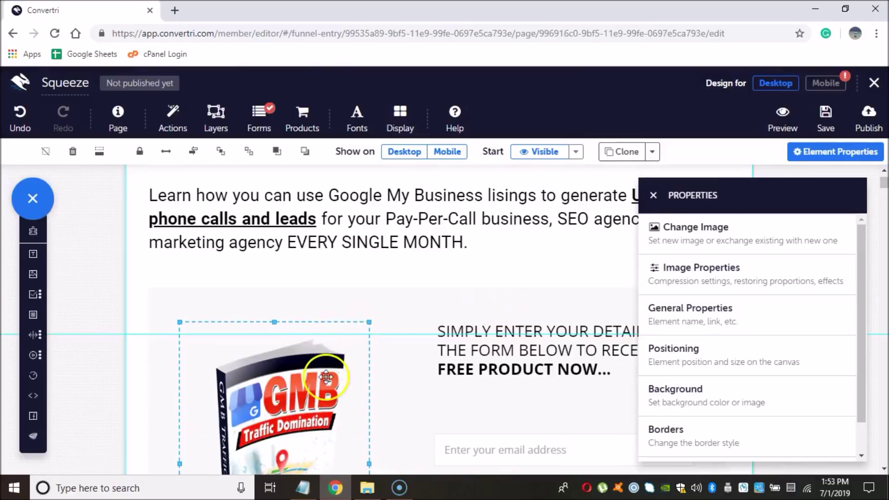
drag(337, 368, 325, 371)
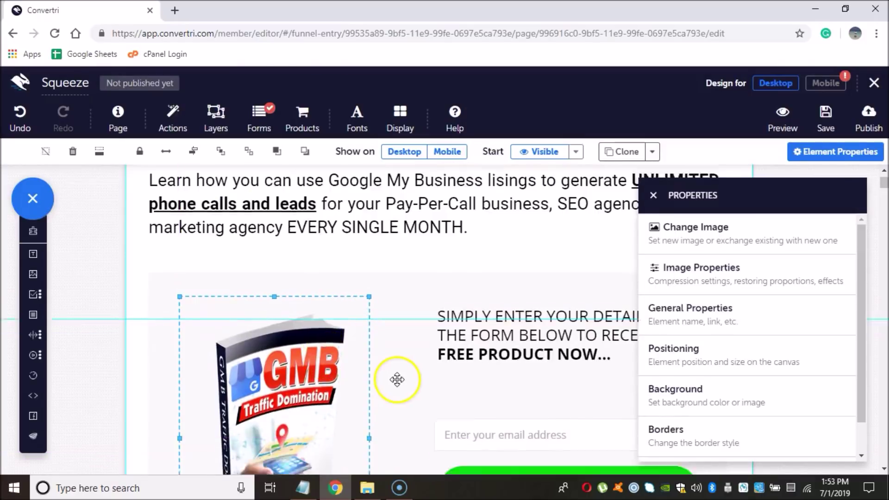
scroll(403, 398, down, 3)
click(420, 424)
scroll(556, 431, down, 3)
scroll(548, 421, down, 2)
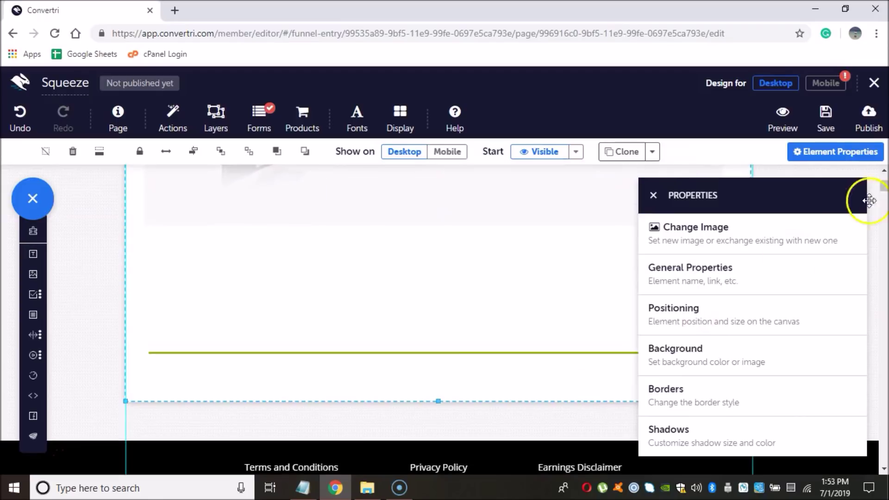
click(653, 195)
scroll(470, 358, down, 2)
scroll(468, 360, up, 2)
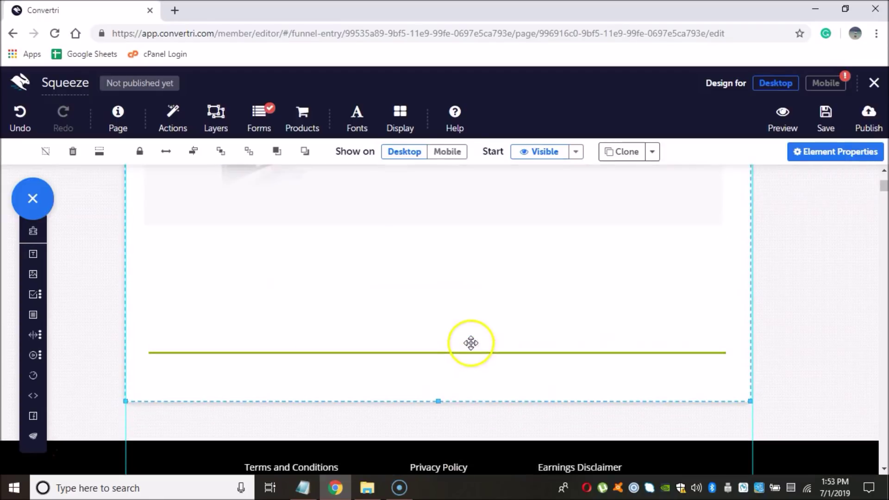
click(472, 355)
scroll(468, 292, up, 1)
scroll(435, 298, down, 3)
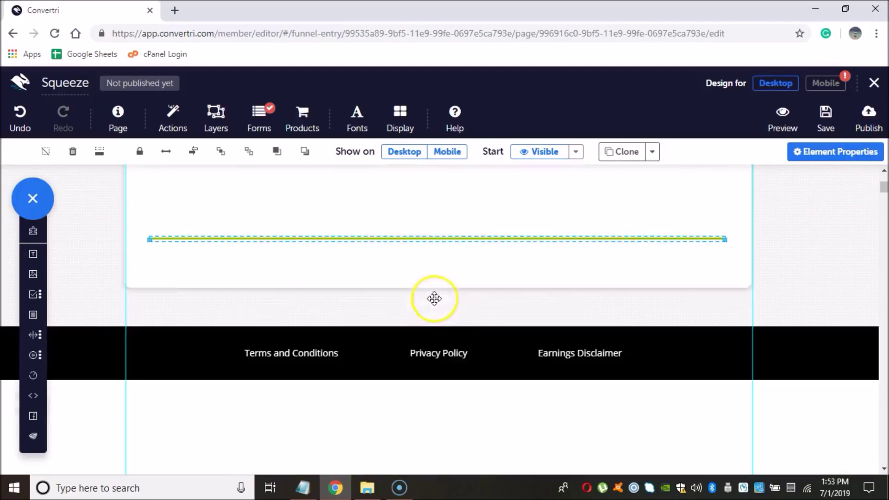
scroll(485, 315, up, 1)
key(Delete)
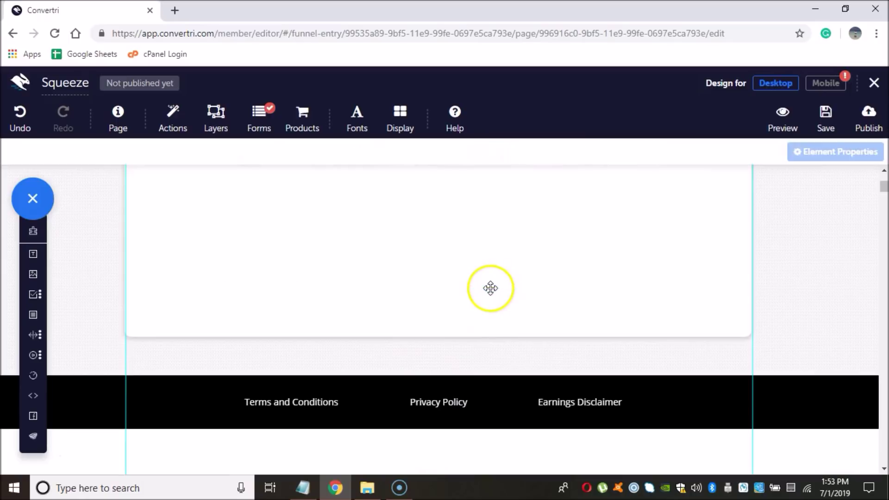
Step: Shrink the two empty sections below so they end just under the footer
drag(491, 288, 533, 325)
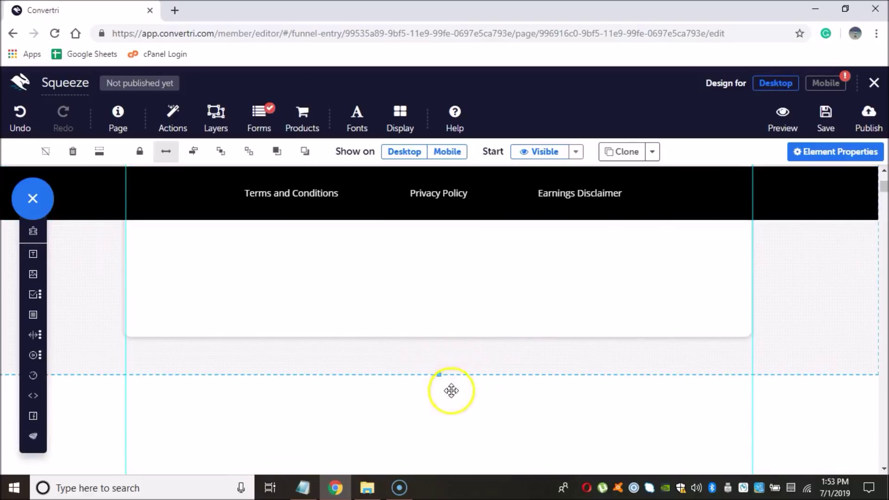
scroll(452, 390, up, 1)
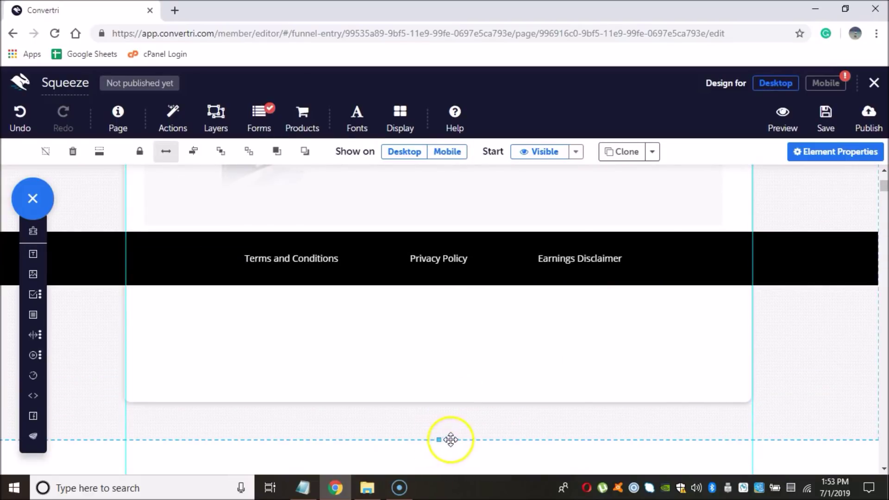
click(444, 398)
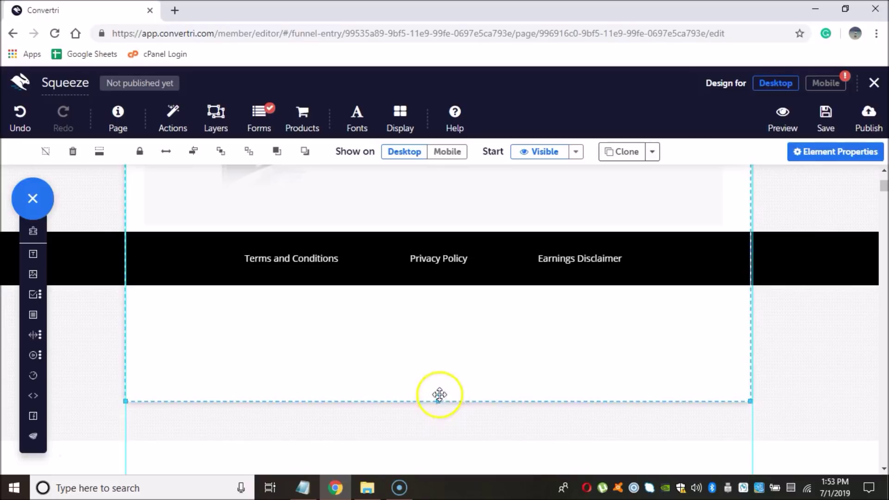
drag(440, 395, 446, 294)
click(453, 434)
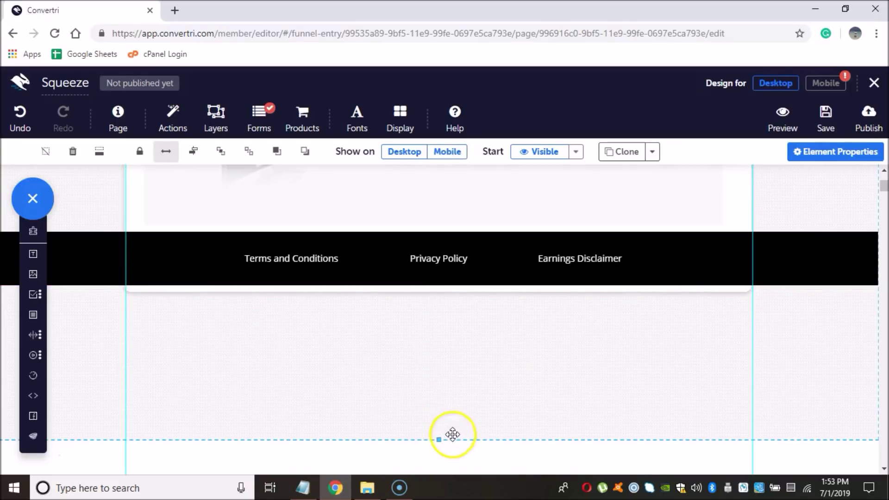
drag(439, 439, 441, 298)
scroll(444, 366, up, 3)
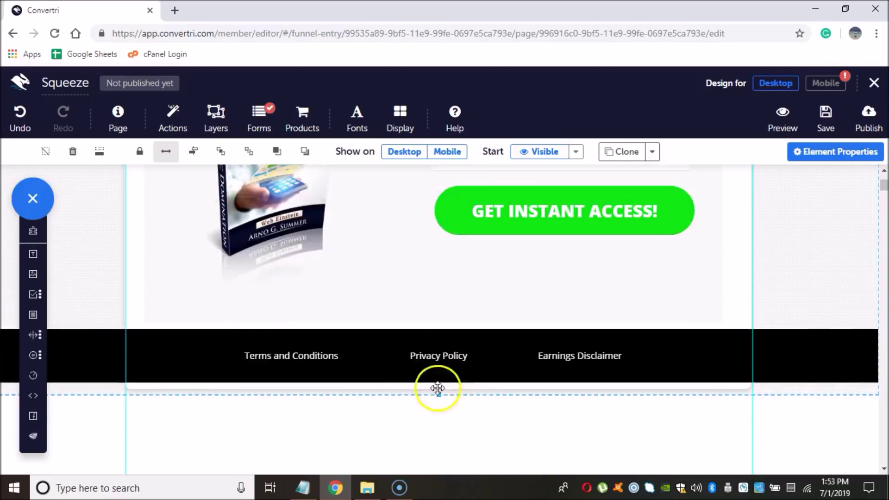
click(319, 389)
Step: Link the Terms and Conditions footer text to the terms-of-service URL from the notes
click(302, 488)
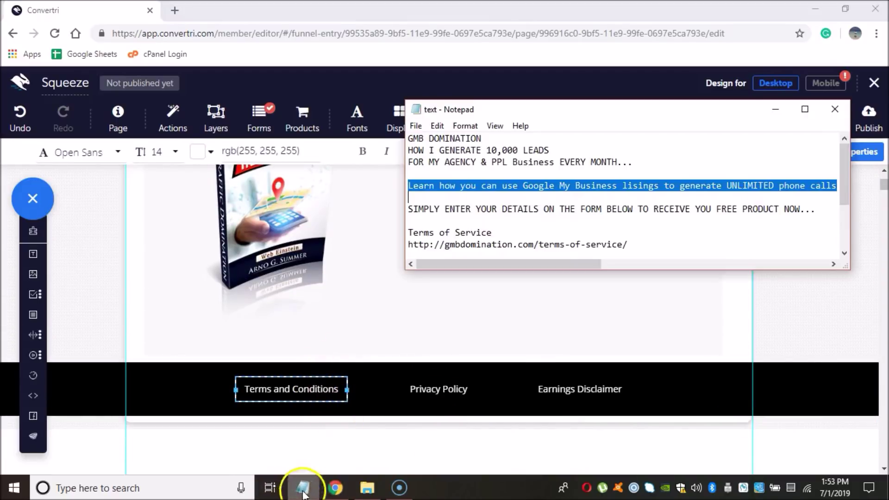
scroll(508, 205, down, 3)
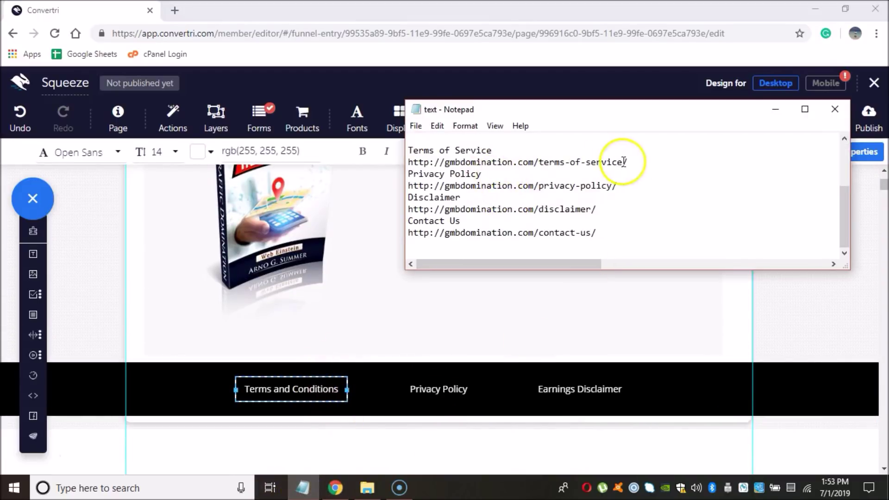
drag(624, 162, 390, 160)
key(ctrl+c)
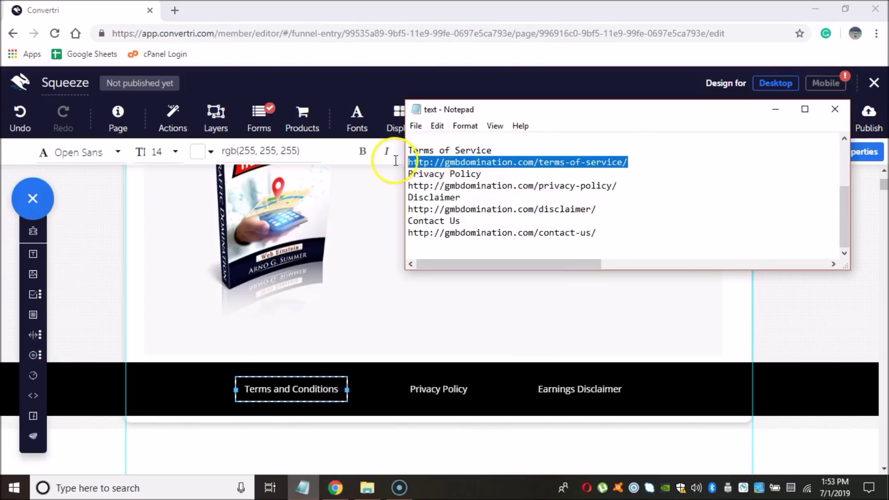
click(314, 394)
triple_click(318, 390)
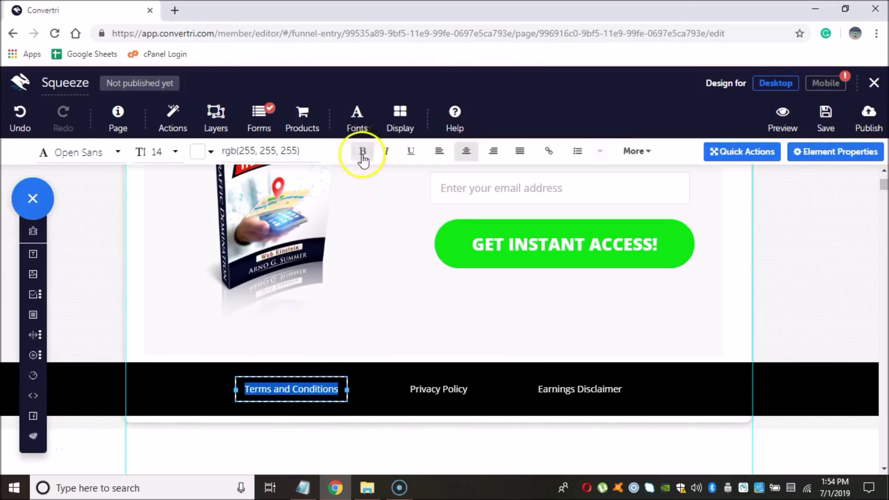
click(548, 153)
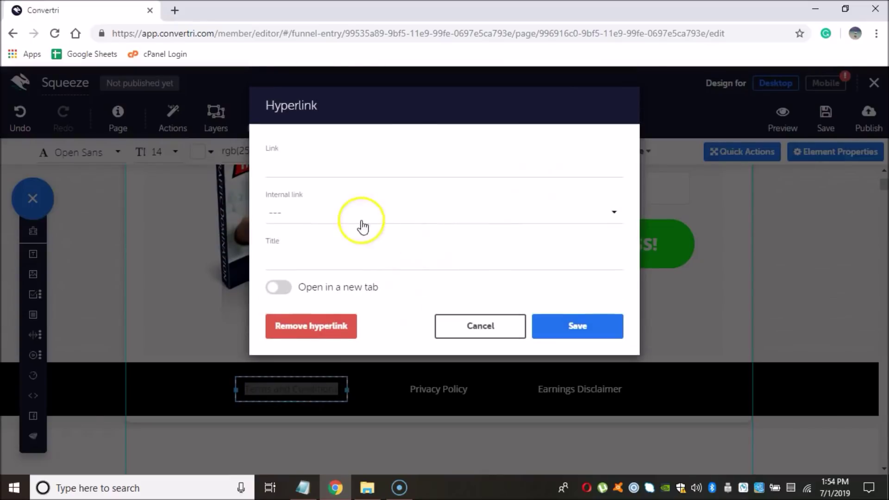
click(313, 170)
key(ctrl+v)
click(577, 327)
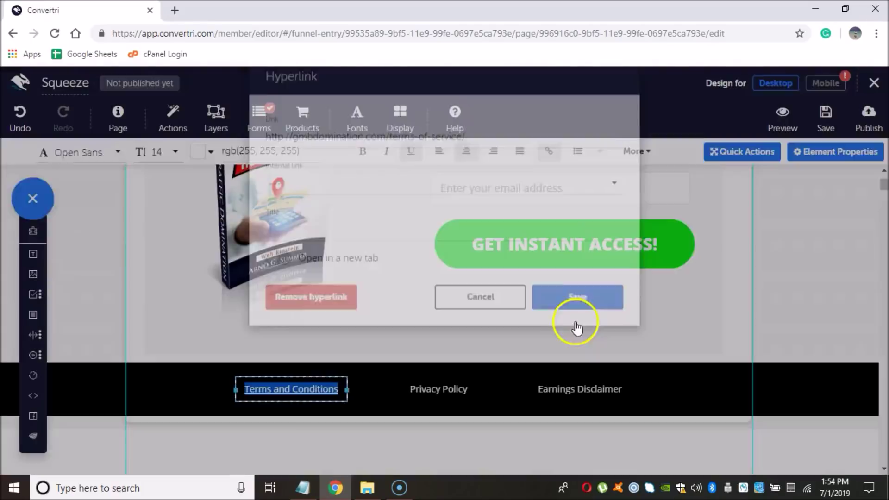
Step: Link the Privacy Policy footer text to the privacy-policy URL from the notes
click(431, 389)
click(302, 488)
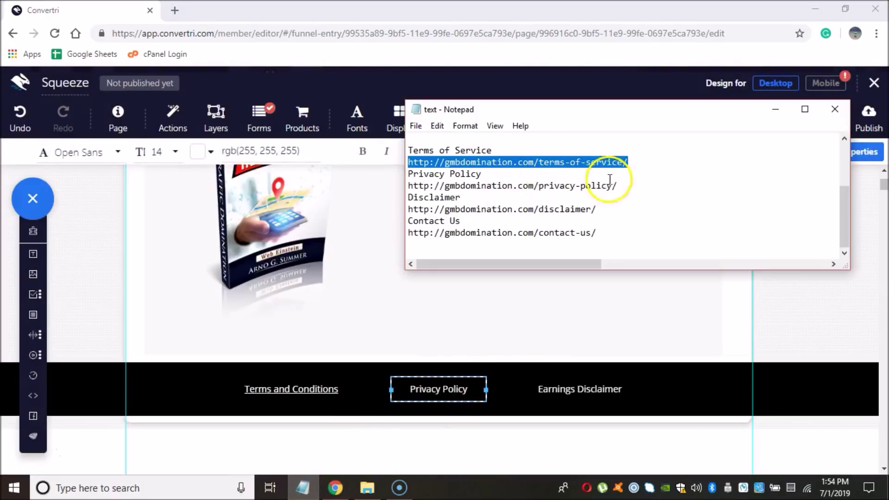
drag(619, 186, 402, 185)
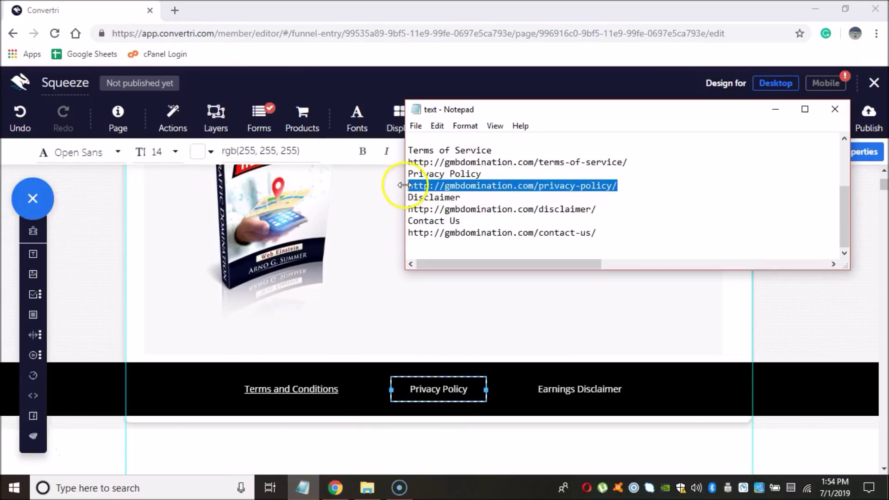
click(461, 389)
double_click(463, 389)
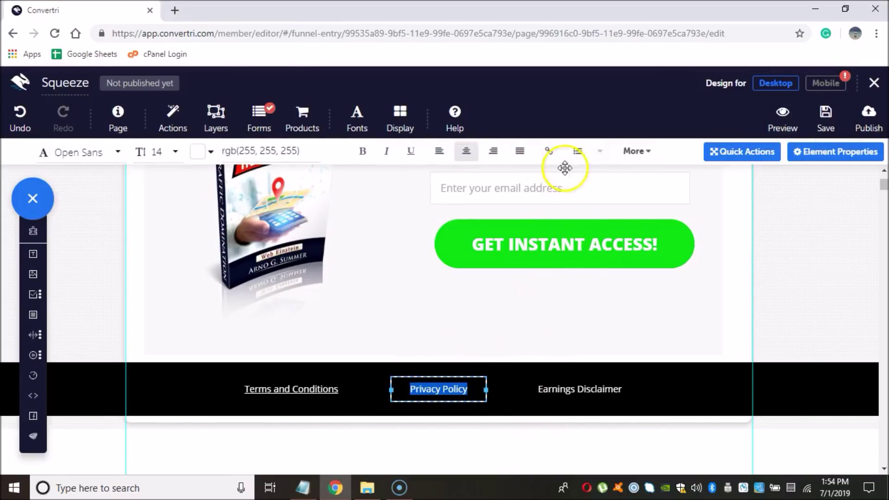
click(549, 151)
text(http://gmtdomination.com/privacy-policy/)
click(574, 324)
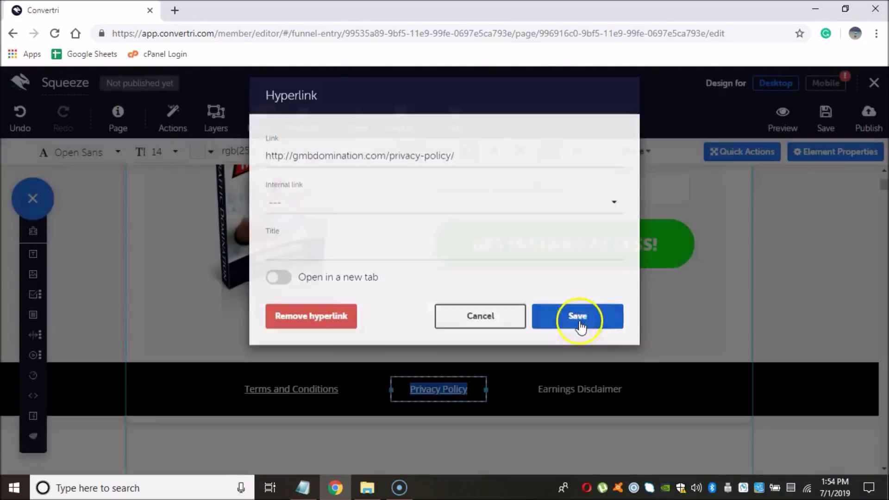
click(533, 399)
click(302, 492)
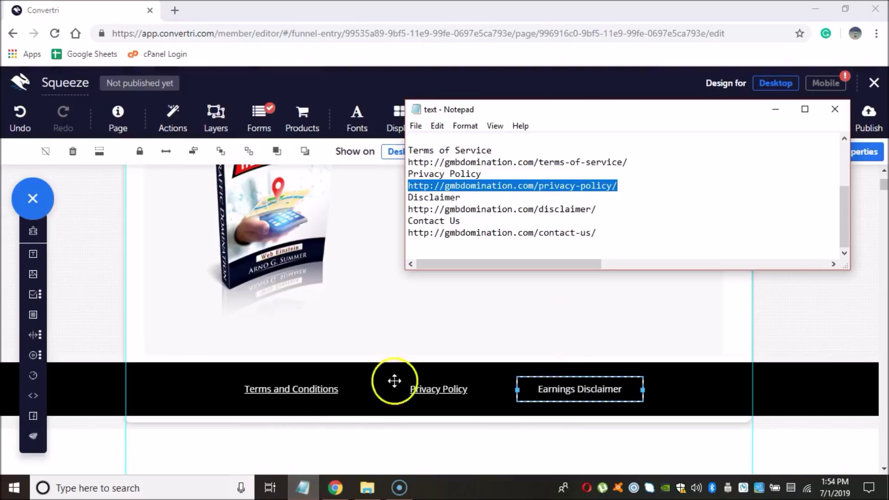
drag(597, 209, 436, 211)
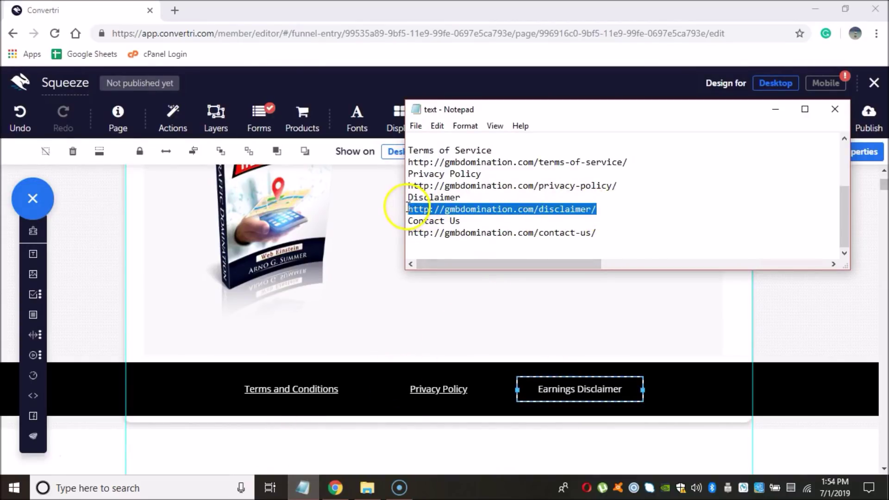
click(619, 388)
drag(581, 388, 537, 388)
key(BackSpace)
drag(600, 387, 559, 388)
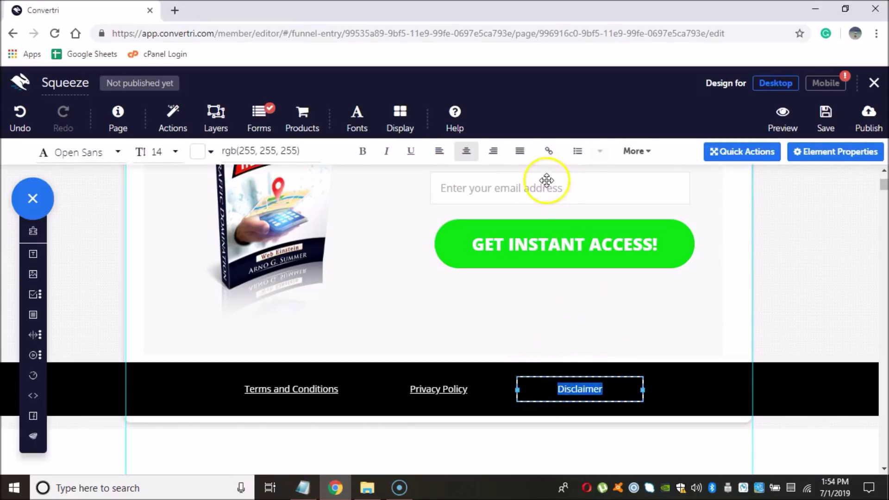
click(548, 151)
click(298, 168)
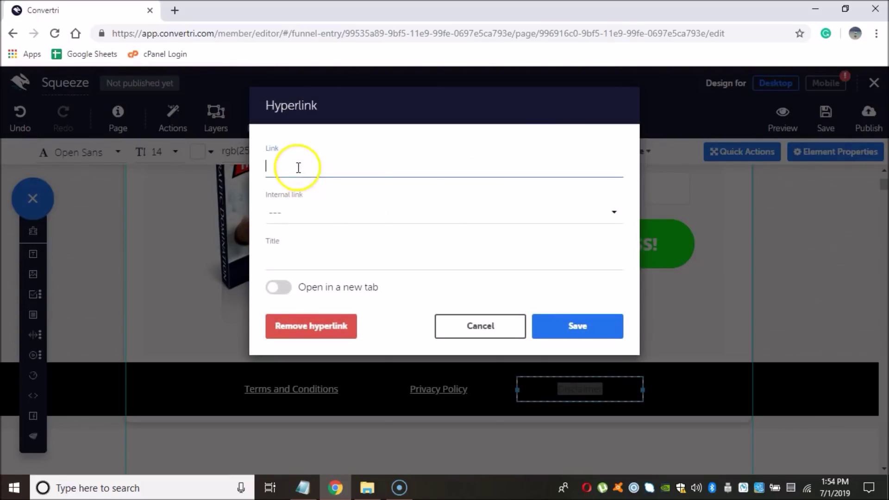
text(http://gmbdomination.com/disclaimer/)
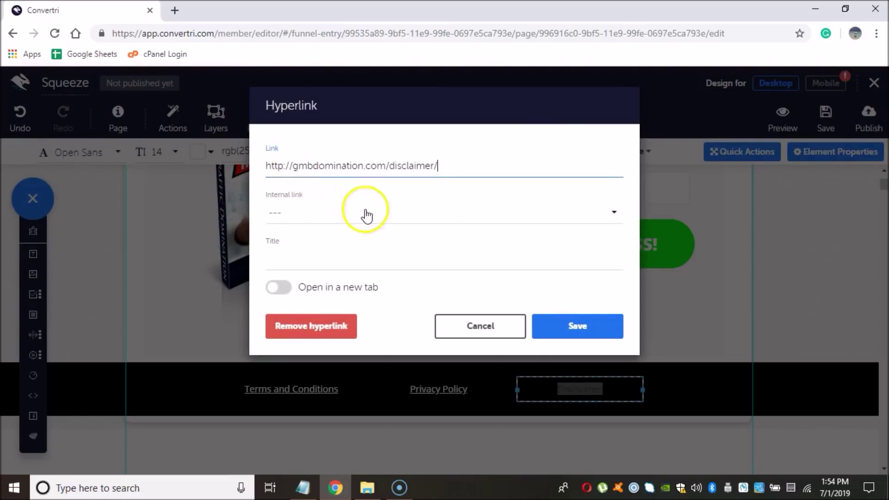
click(581, 328)
click(589, 392)
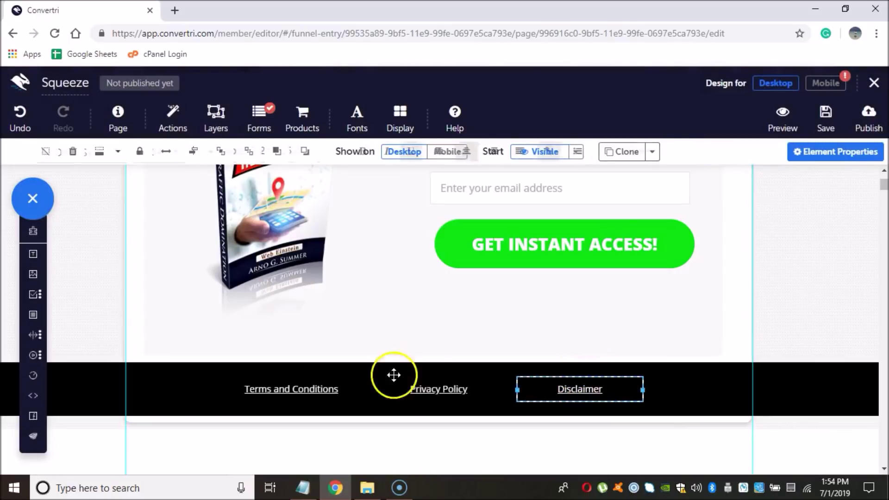
Step: Shift Privacy Policy and Disclaimer left and place a duplicate of Disclaimer beside it
click(447, 382)
drag(453, 377, 424, 377)
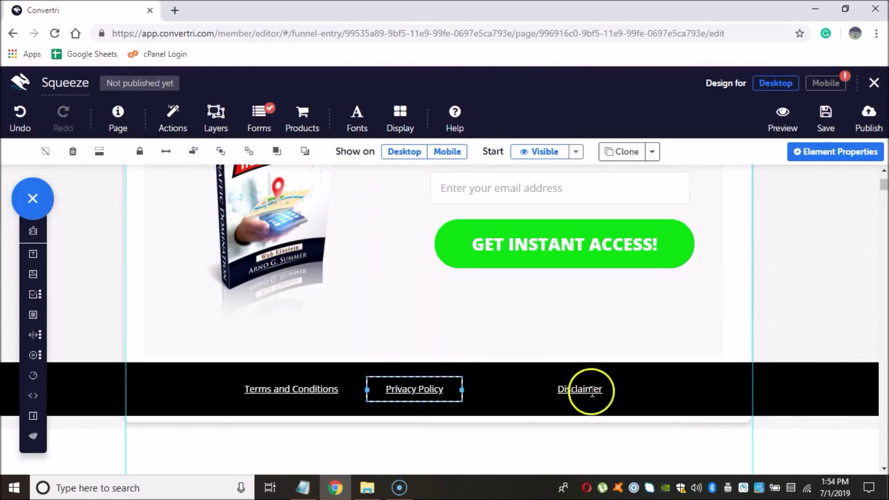
click(592, 389)
drag(593, 395, 552, 389)
click(574, 382)
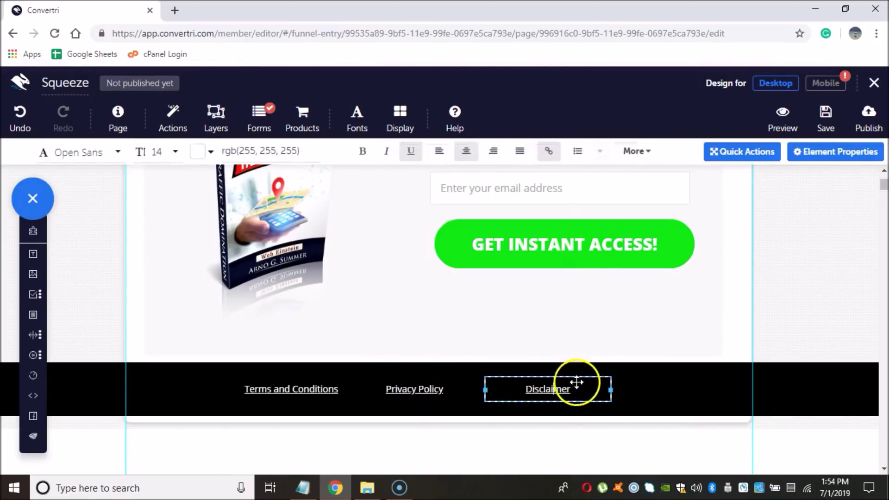
click(594, 380)
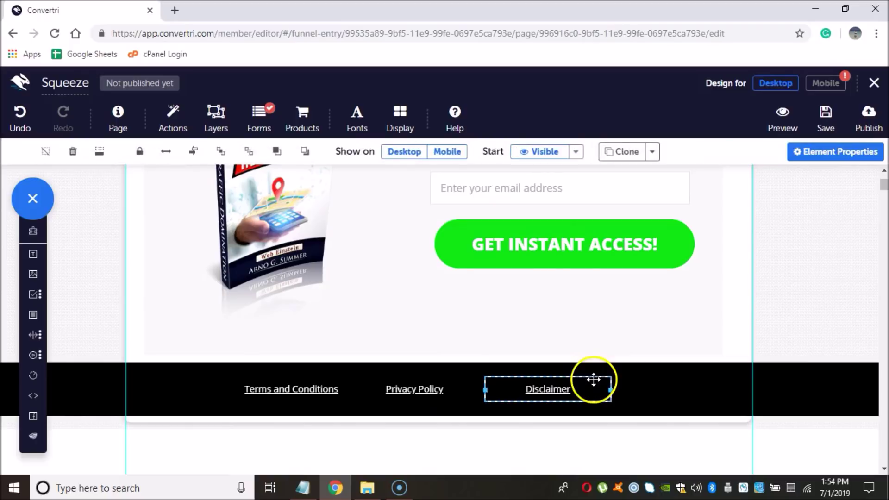
click(622, 152)
mouse_move(590, 390)
mouse_down()
mouse_move(678, 380)
mouse_move(620, 387)
mouse_up()
click(676, 397)
click(676, 388)
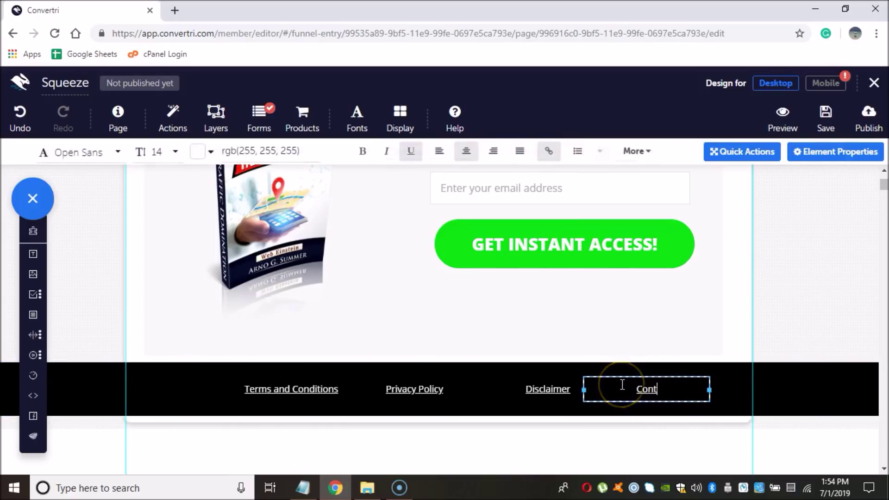
click(303, 488)
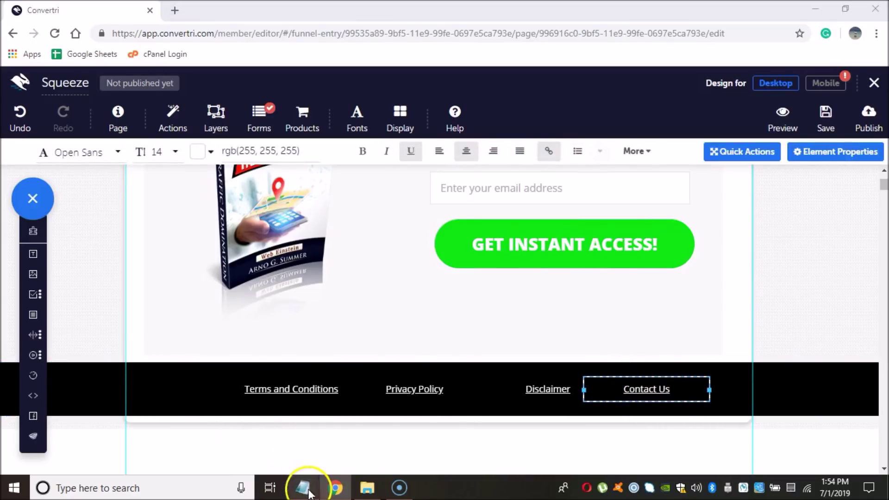
drag(599, 231, 407, 233)
key(ctrl+c)
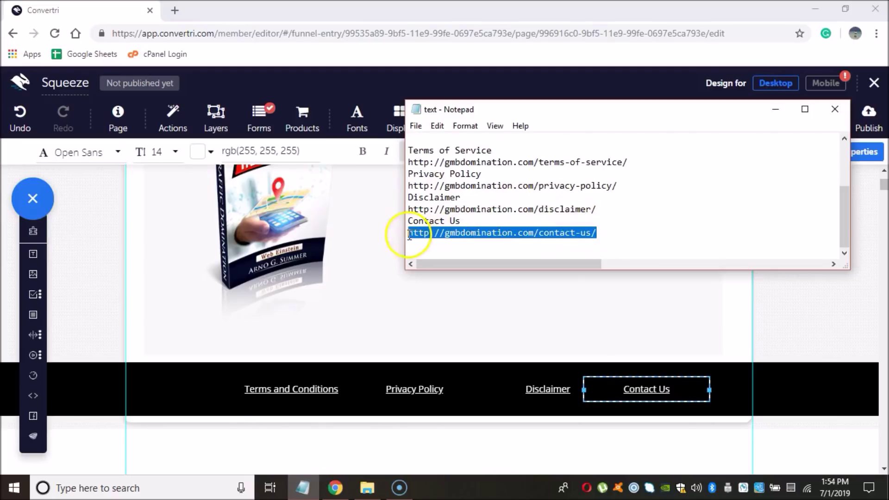
click(681, 390)
drag(690, 392, 623, 390)
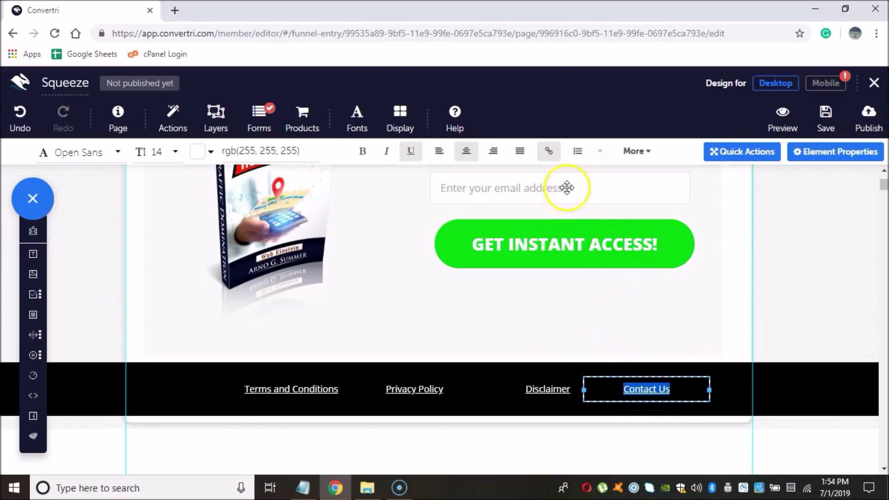
click(549, 151)
drag(436, 166, 63, 95)
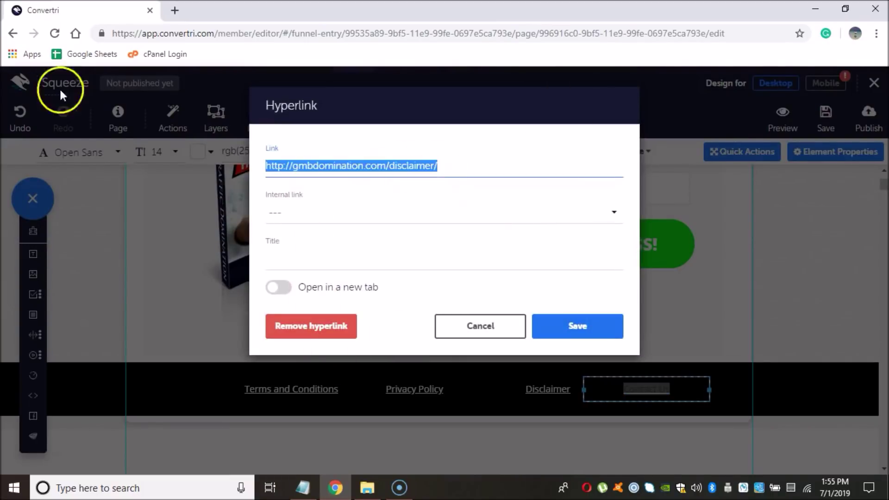
key(ctrl+v)
click(557, 325)
Step: Space the four footer links evenly and start publishing the page
click(554, 388)
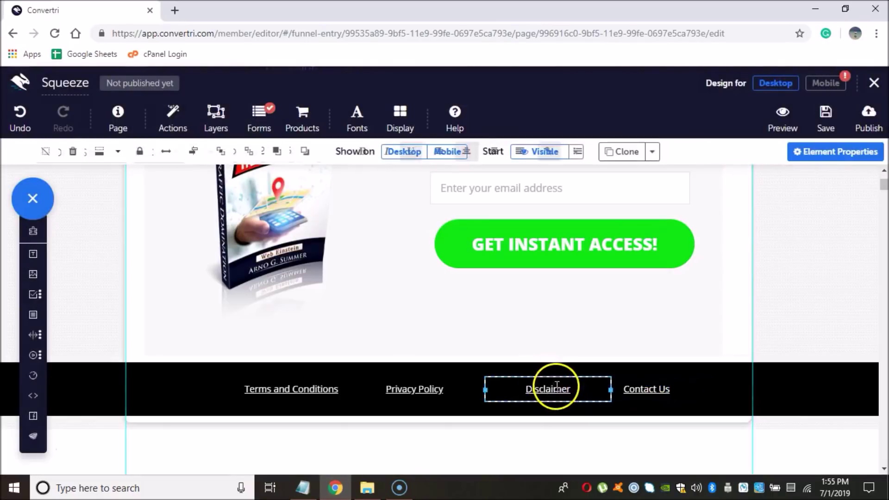
drag(562, 375, 533, 376)
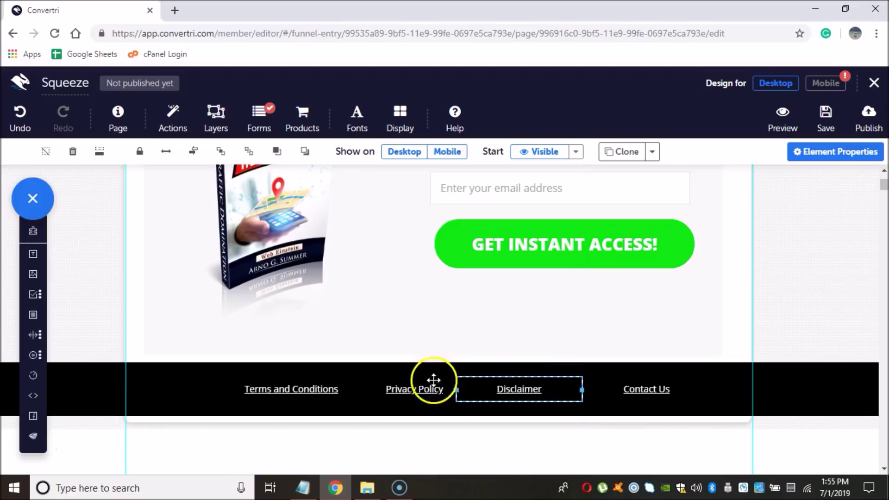
drag(433, 379, 426, 378)
click(667, 383)
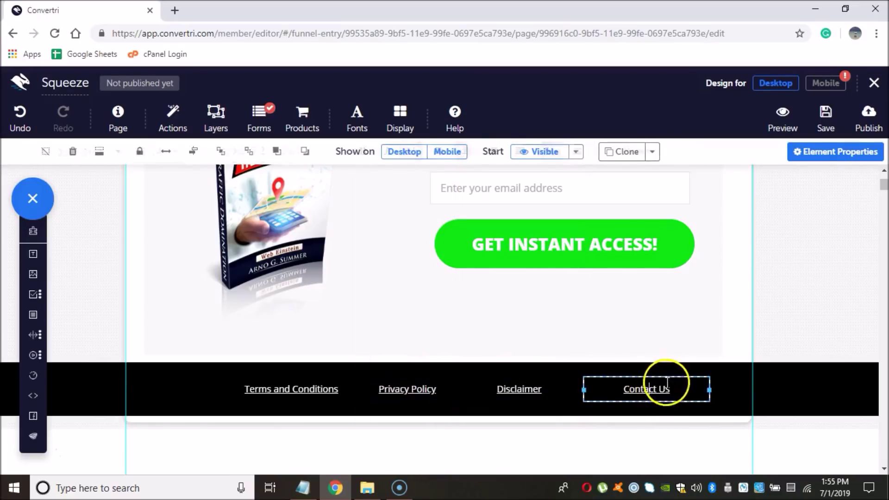
click(667, 382)
drag(583, 396, 561, 395)
click(532, 390)
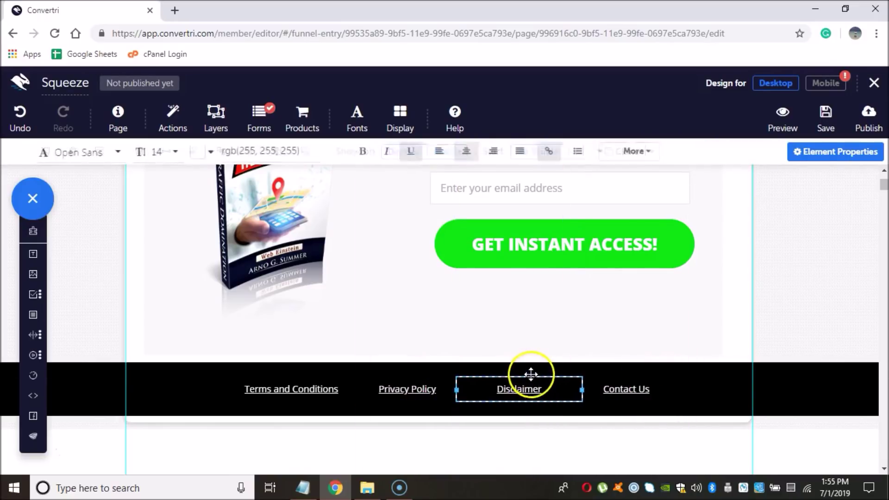
click(520, 377)
click(857, 126)
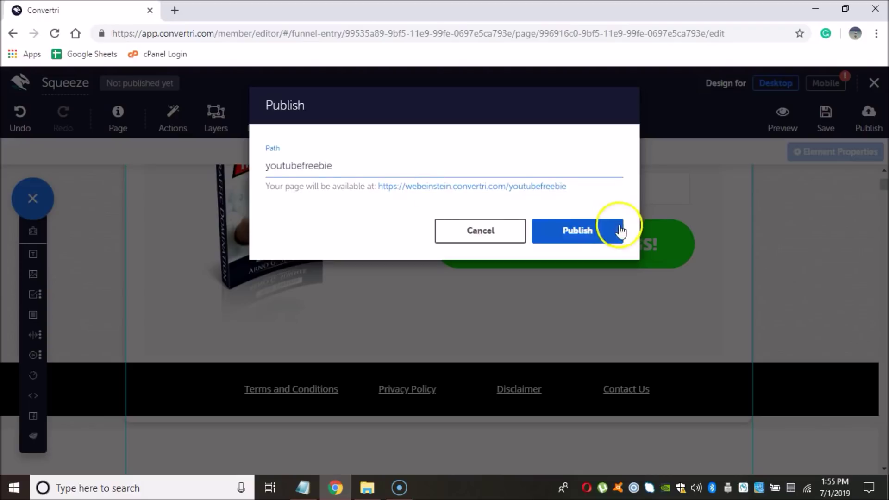
Step: Publish the Squeeze page at the youtubefreebie path and preview the result
click(602, 230)
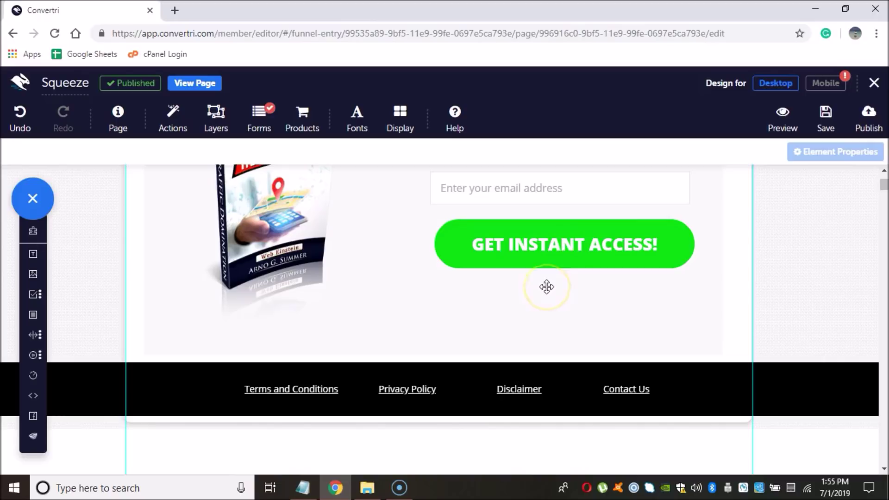
click(784, 129)
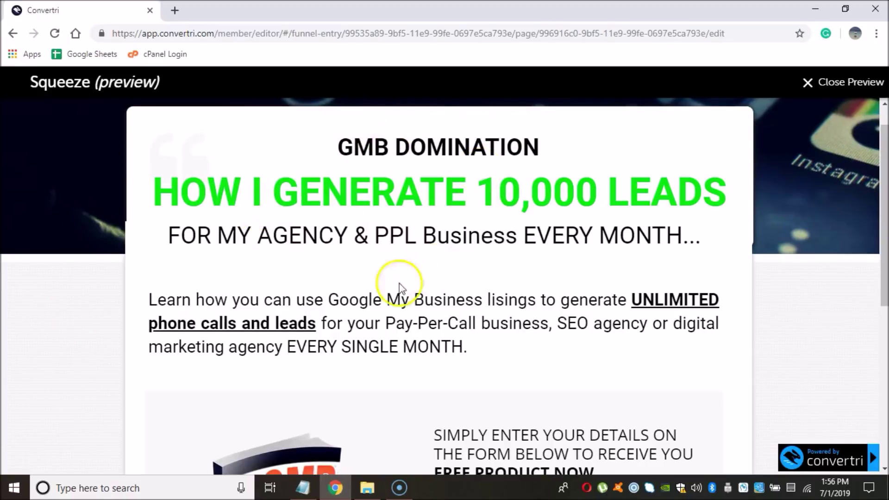
Step: Check the preview's email field and the four footer links, then return to the top
scroll(428, 317, down, 3)
scroll(428, 317, down, 3)
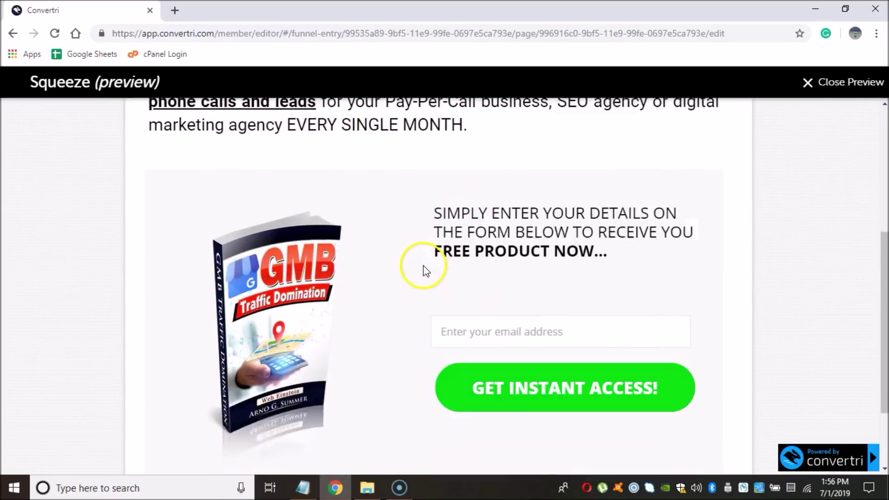
click(486, 291)
click(432, 265)
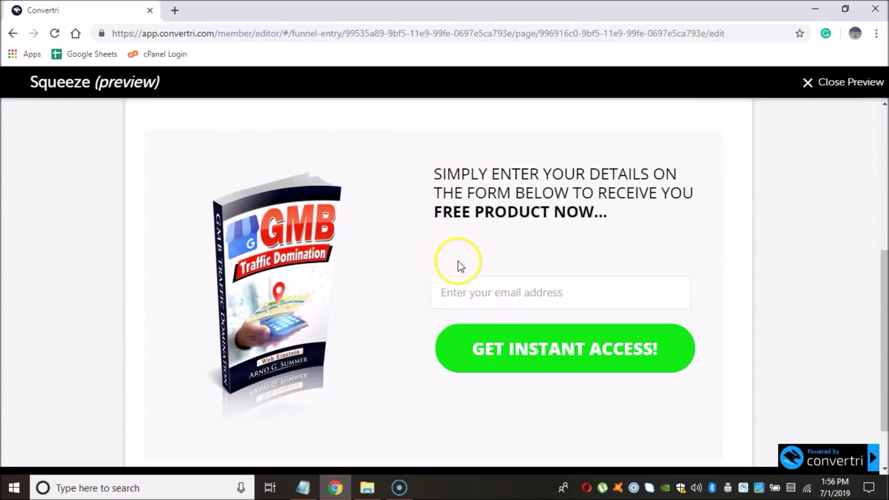
scroll(459, 274, down, 2)
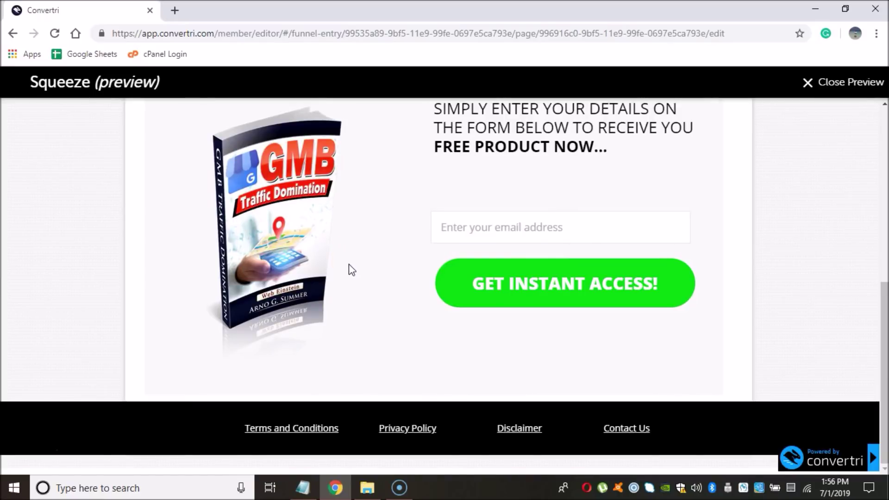
click(324, 224)
click(380, 261)
click(374, 228)
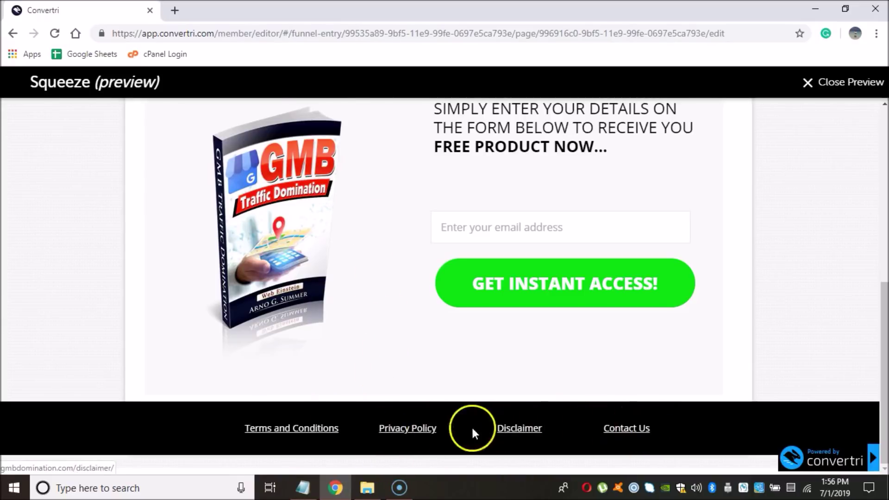
scroll(369, 395, up, 8)
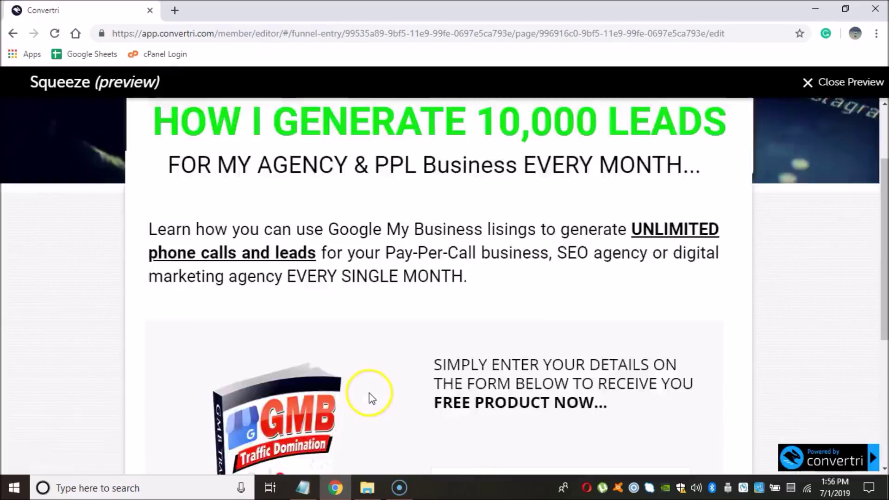
Step: Leave the preview and switch to the mobile layout, reviewing the page
click(815, 84)
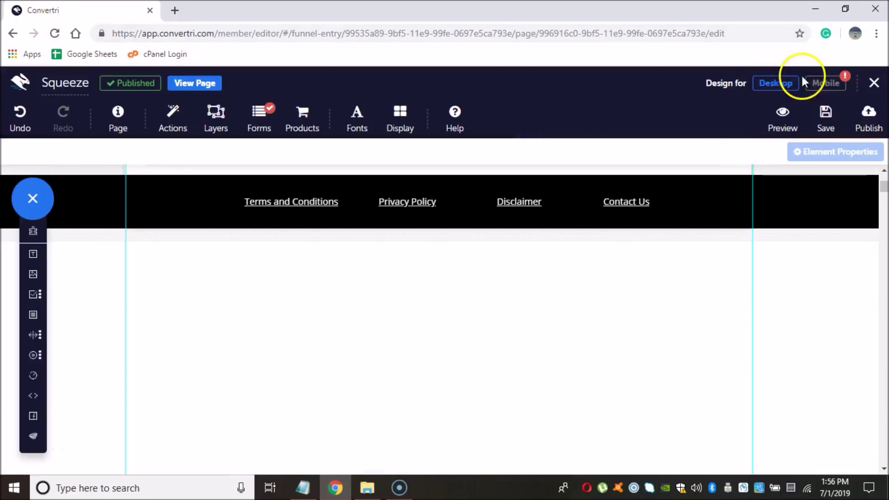
click(825, 84)
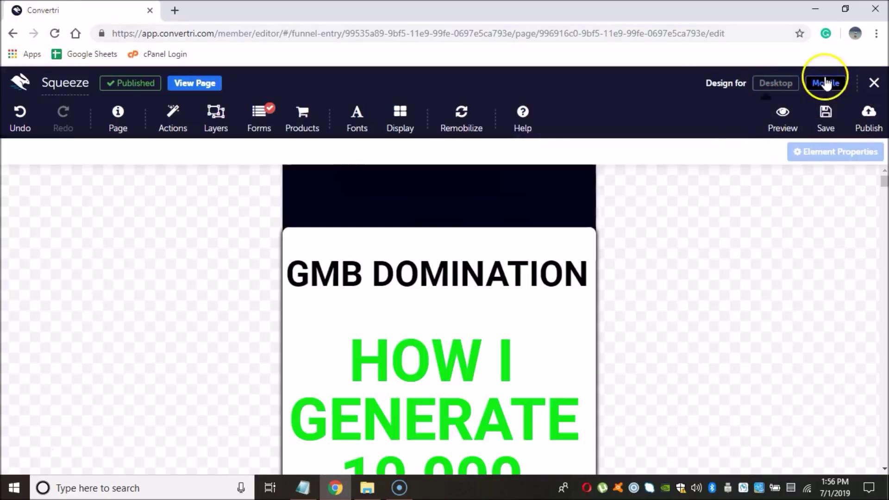
scroll(528, 271, down, 3)
scroll(528, 271, down, 4)
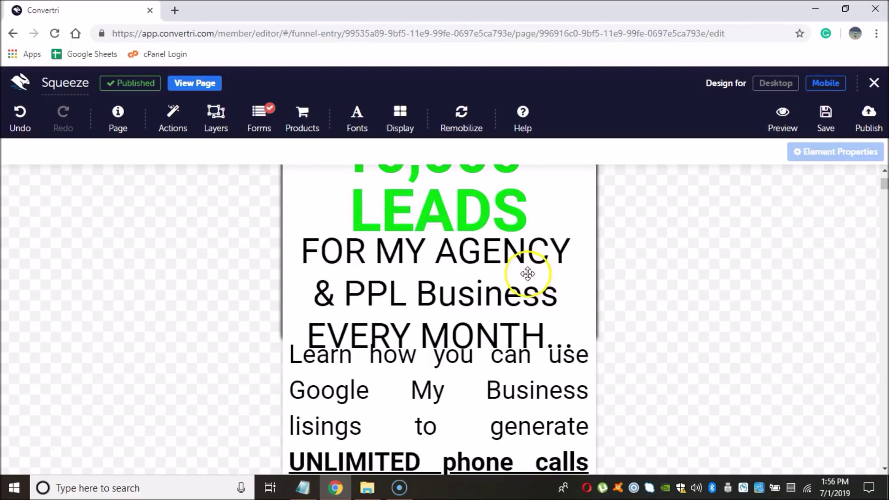
scroll(501, 306, down, 9)
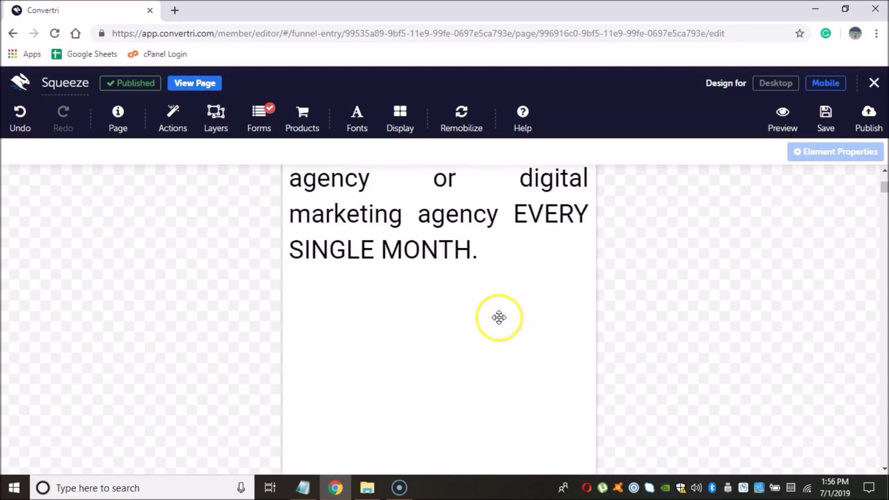
scroll(499, 317, down, 10)
scroll(499, 324, up, 14)
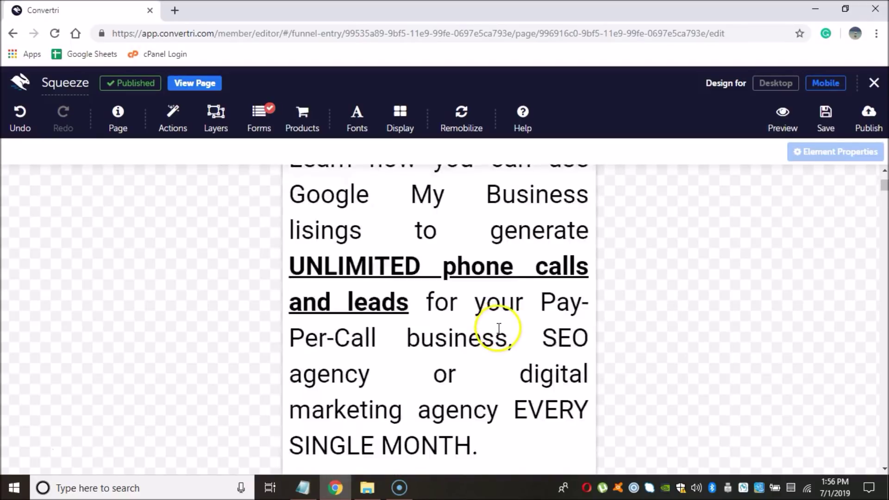
scroll(499, 328, up, 14)
scroll(496, 330, down, 9)
scroll(492, 332, up, 8)
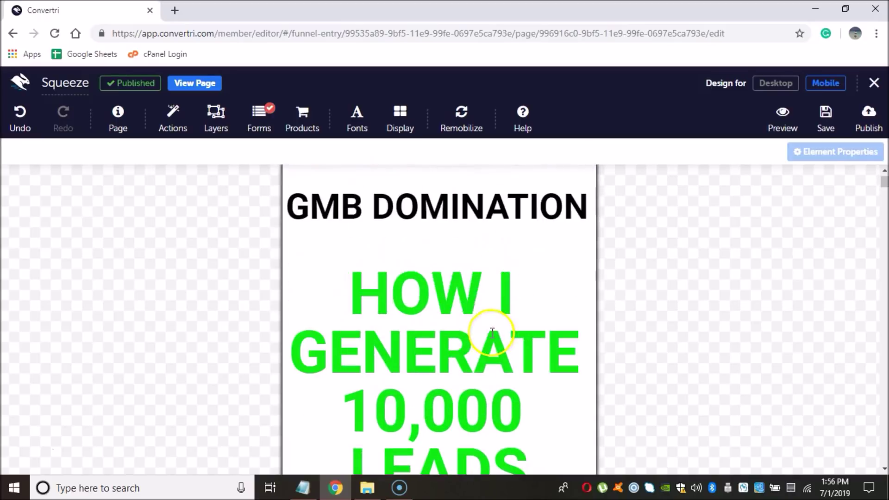
Step: Select the green headline, then drag the Contact Us footer link below Disclaimer
click(493, 332)
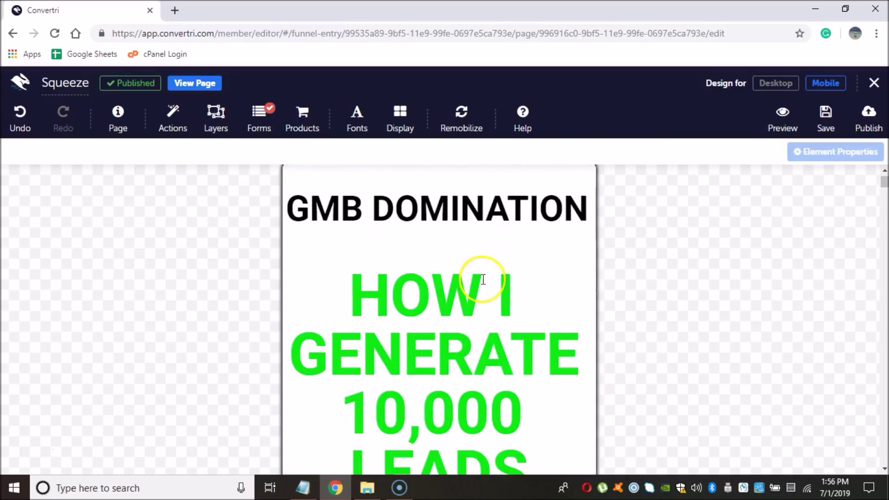
click(484, 279)
scroll(479, 301, down, 3)
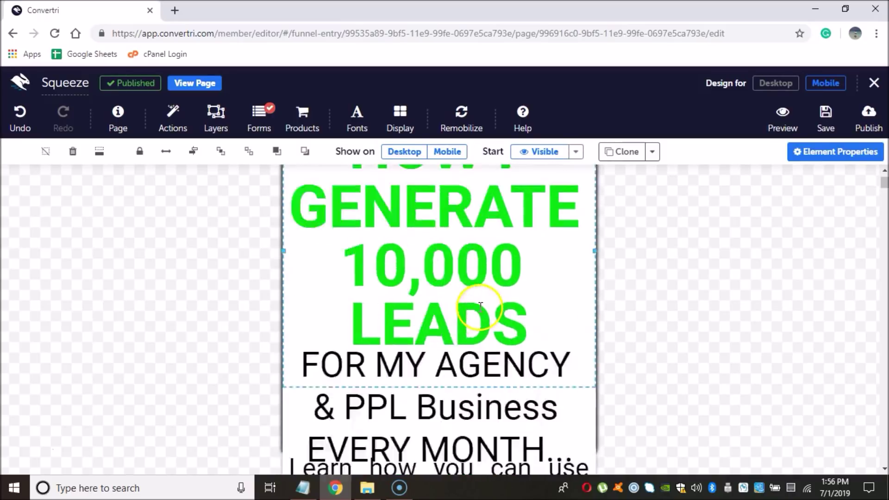
scroll(481, 306, down, 20)
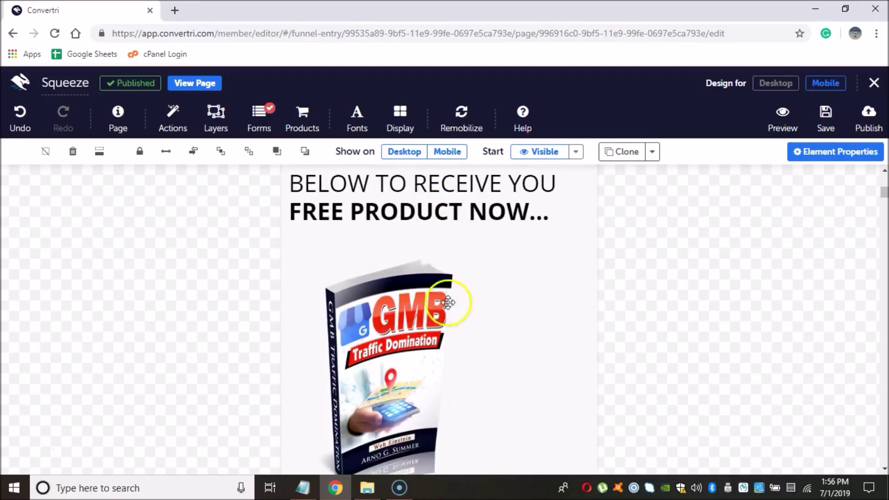
scroll(454, 278, down, 15)
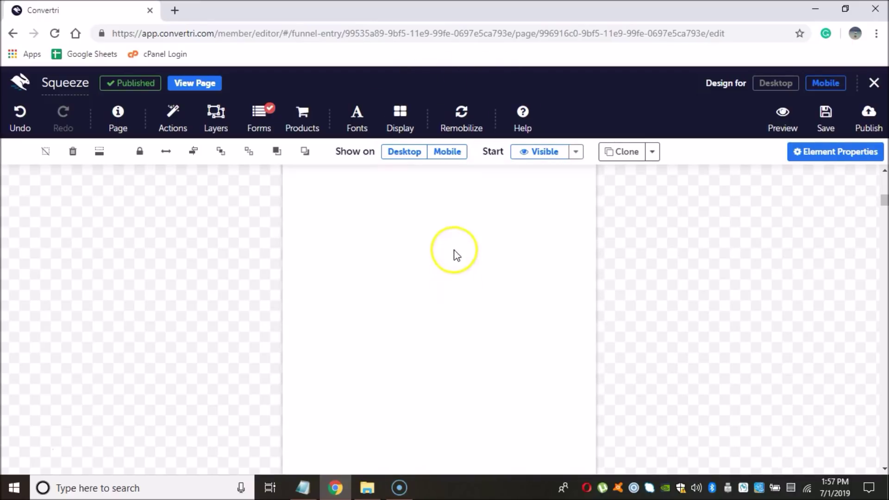
scroll(452, 278, up, 2)
scroll(453, 284, up, 4)
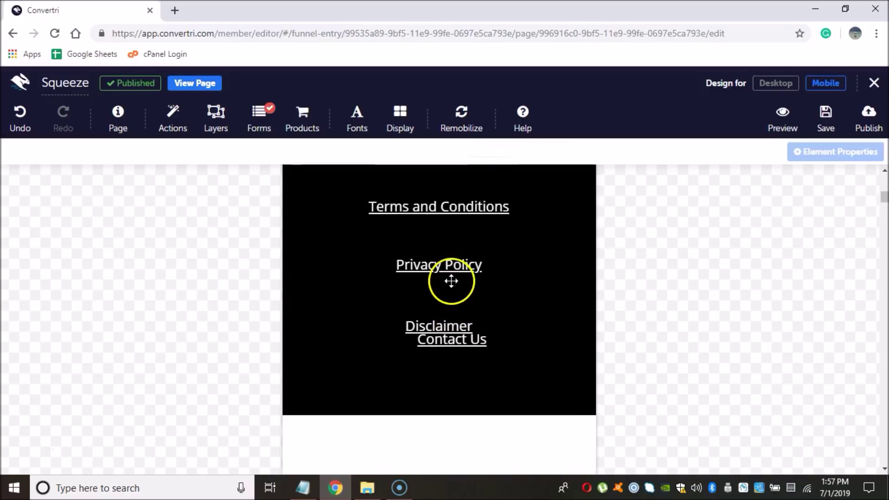
scroll(451, 280, up, 1)
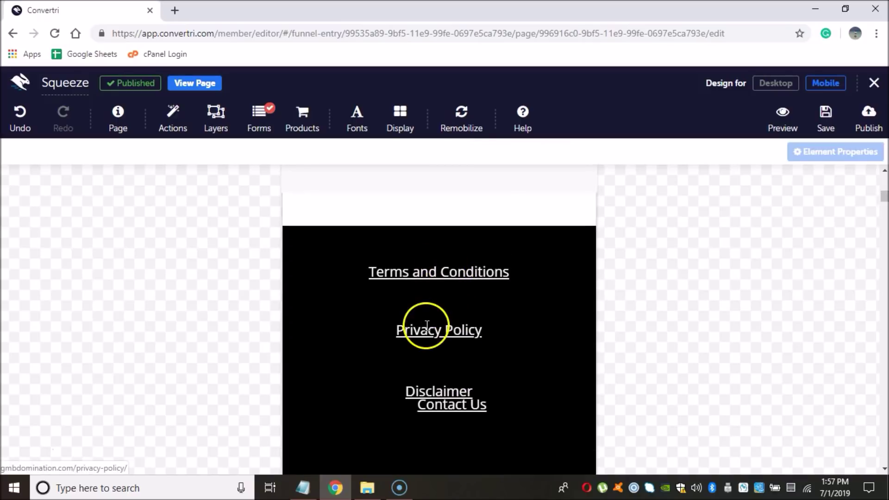
click(468, 394)
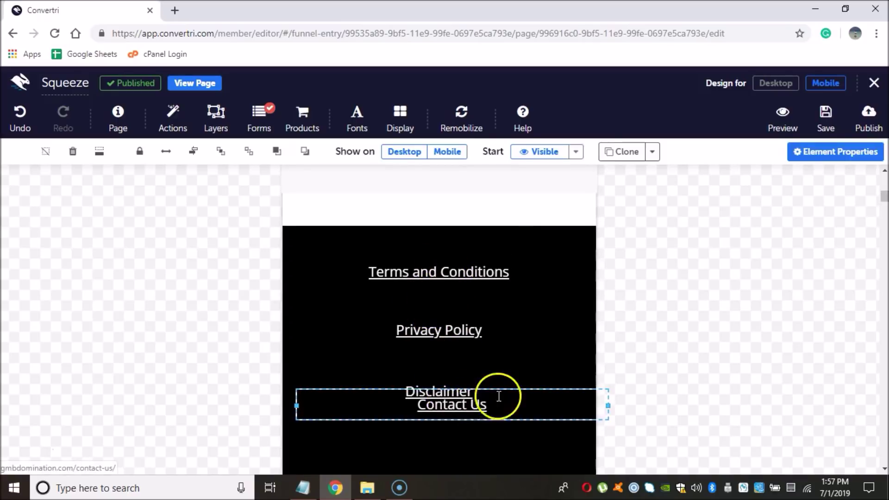
drag(499, 396, 493, 402)
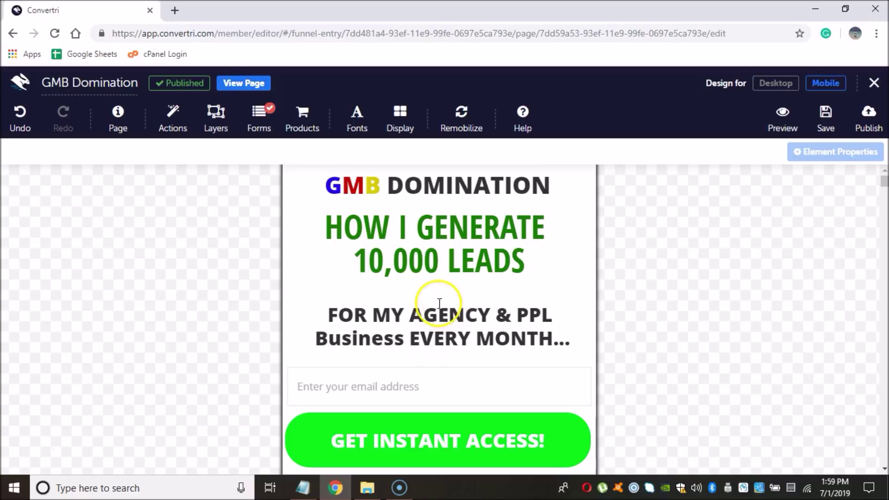
scroll(455, 351, down, 1)
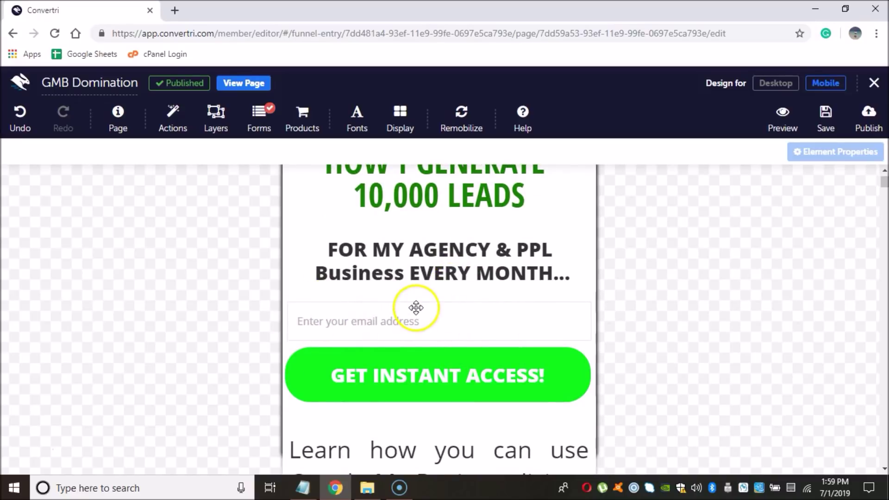
click(427, 328)
scroll(424, 324, up, 1)
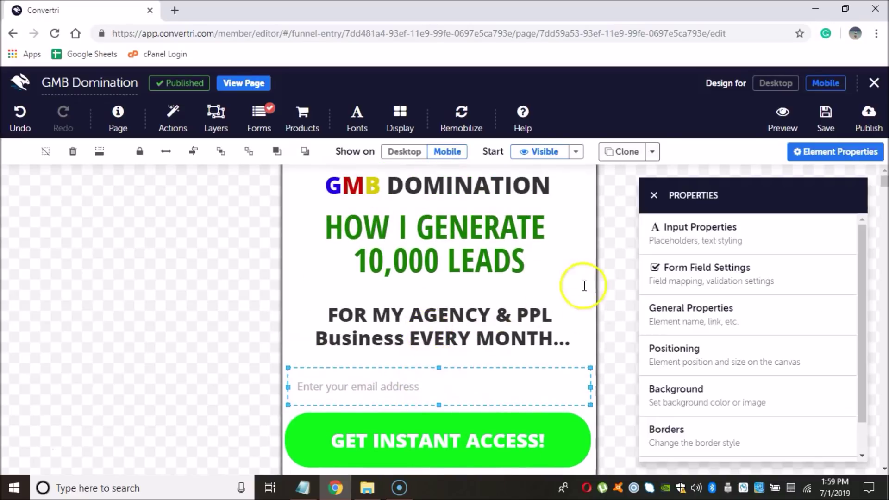
click(622, 265)
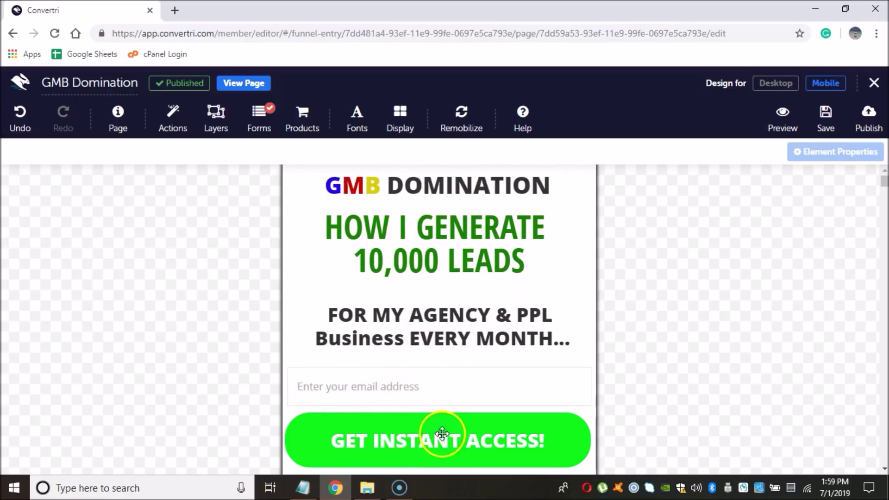
scroll(443, 434, down, 3)
scroll(421, 312, up, 3)
scroll(426, 311, down, 3)
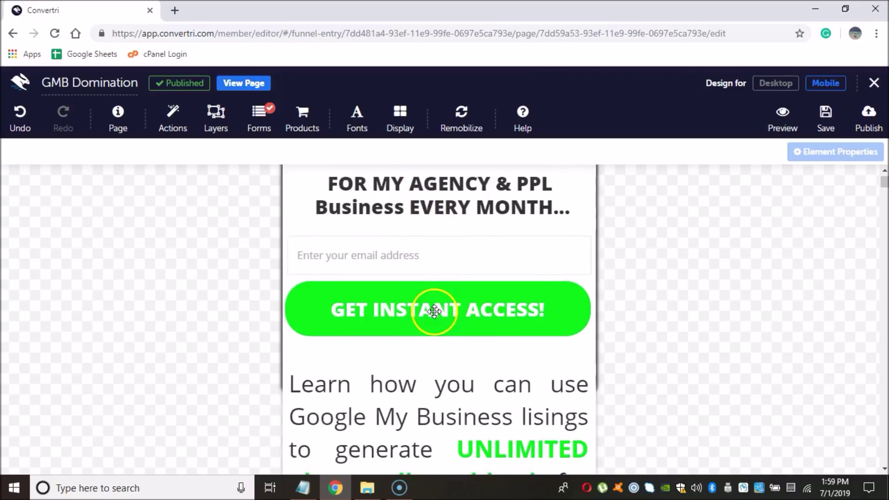
scroll(434, 312, down, 4)
scroll(403, 264, down, 7)
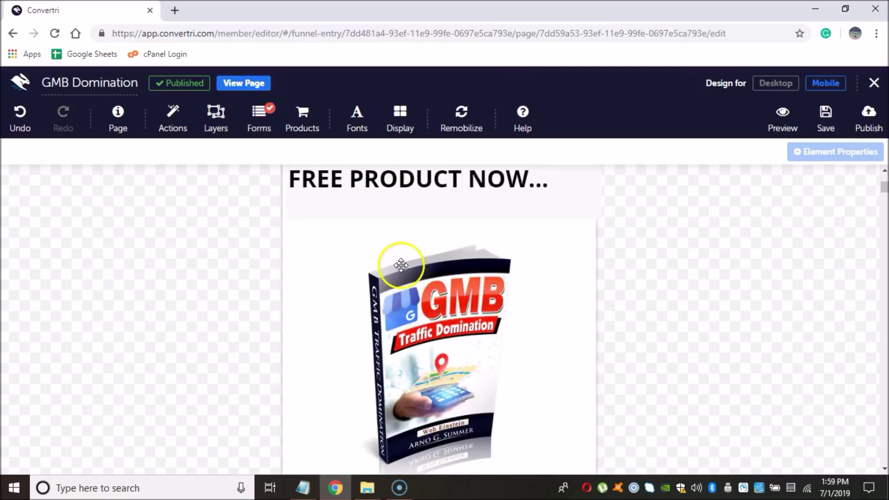
scroll(401, 265, down, 2)
scroll(459, 294, down, 4)
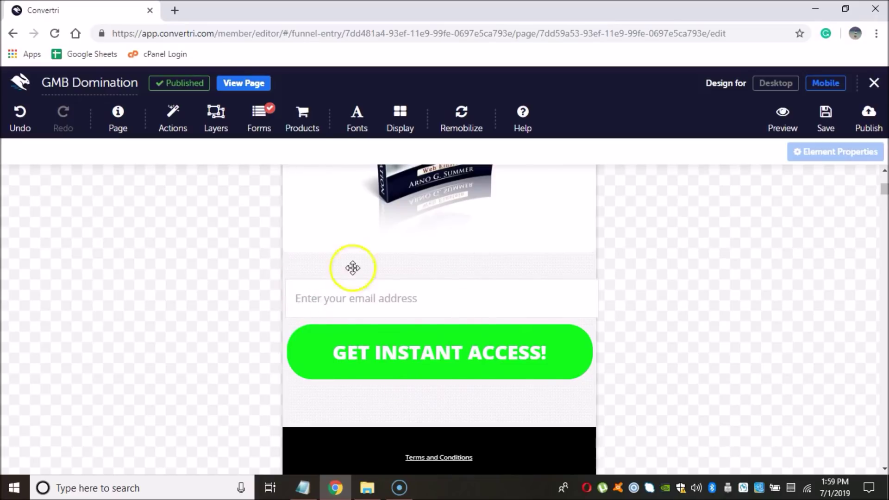
scroll(354, 350, down, 5)
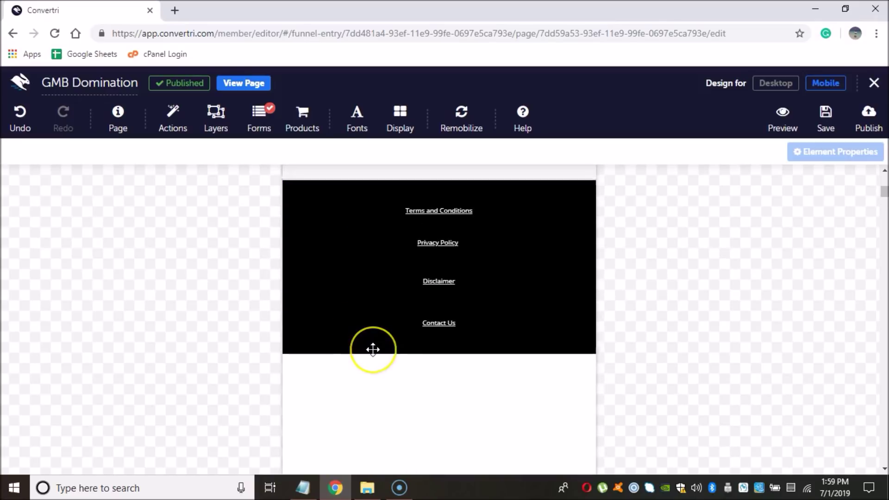
scroll(372, 349, up, 8)
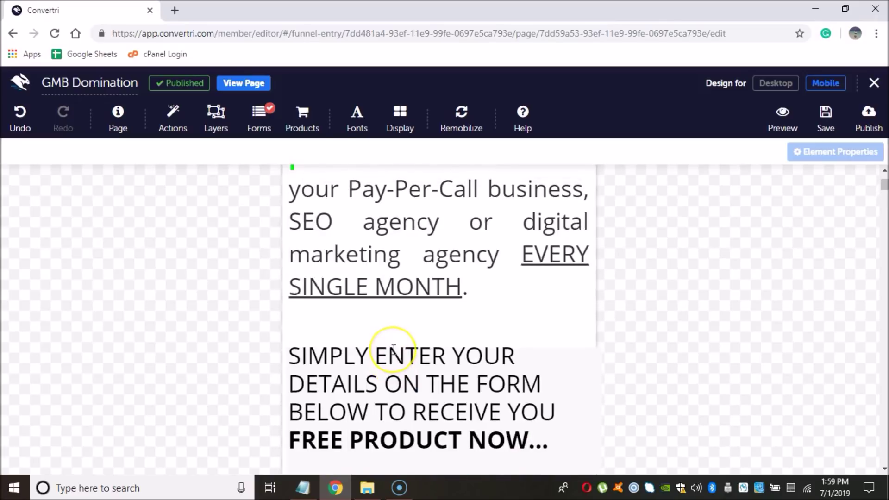
scroll(394, 349, up, 8)
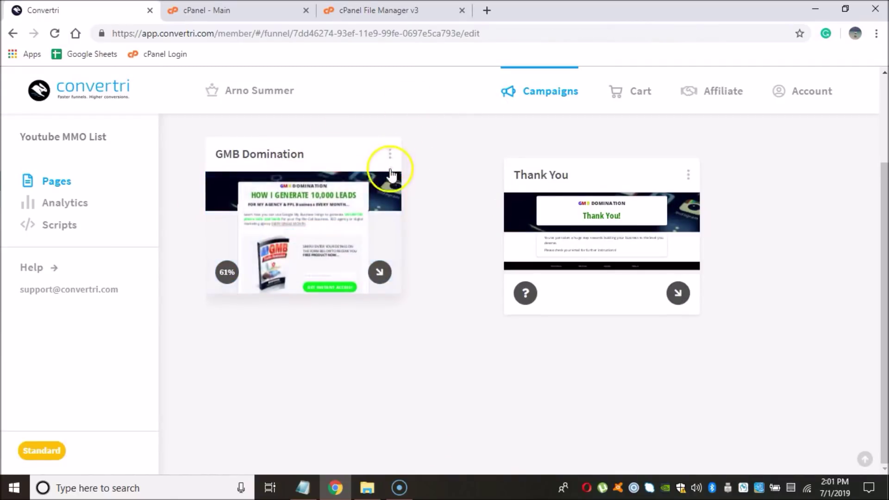
Step: Export the GMB Domination page as an HTML file via More > Export > Download HTML File
click(390, 155)
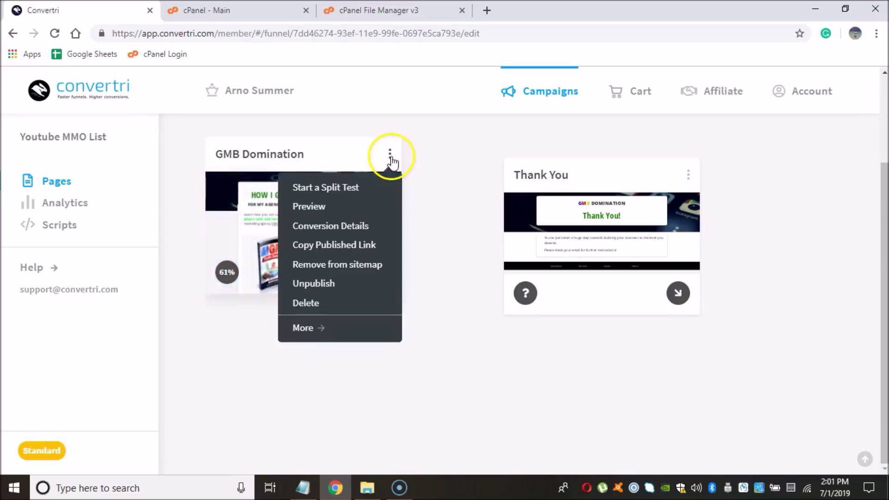
click(306, 326)
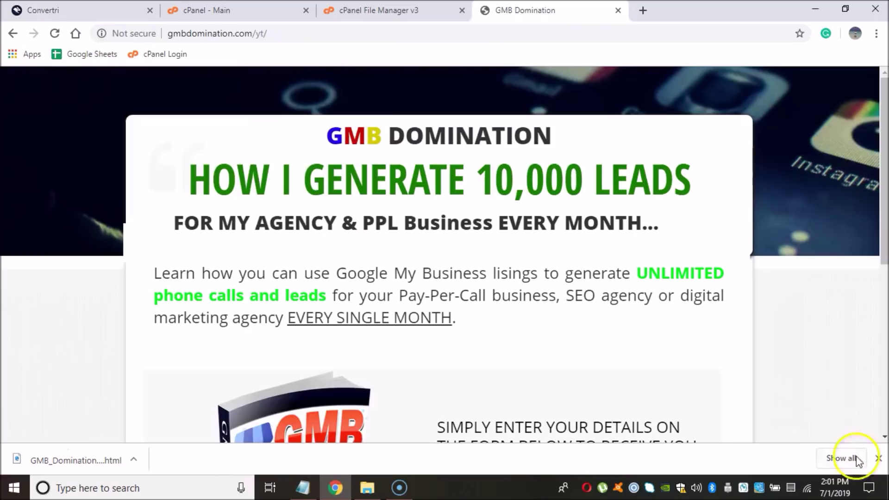
click(274, 180)
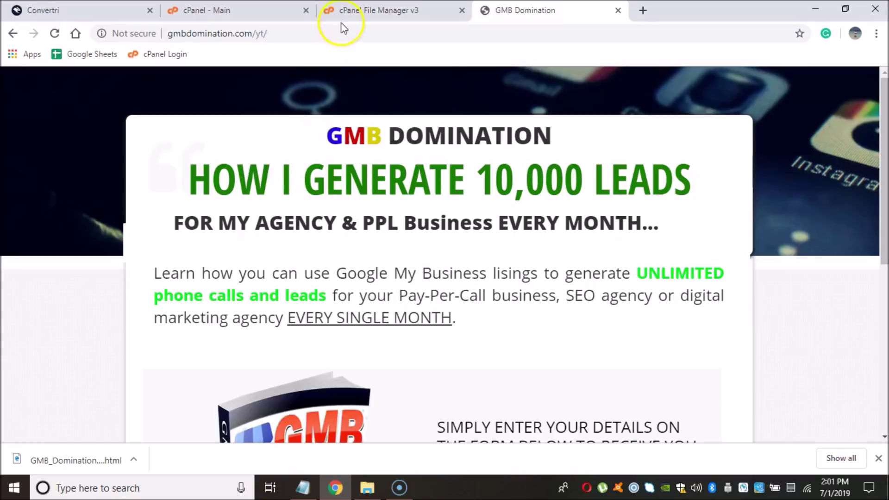
click(161, 23)
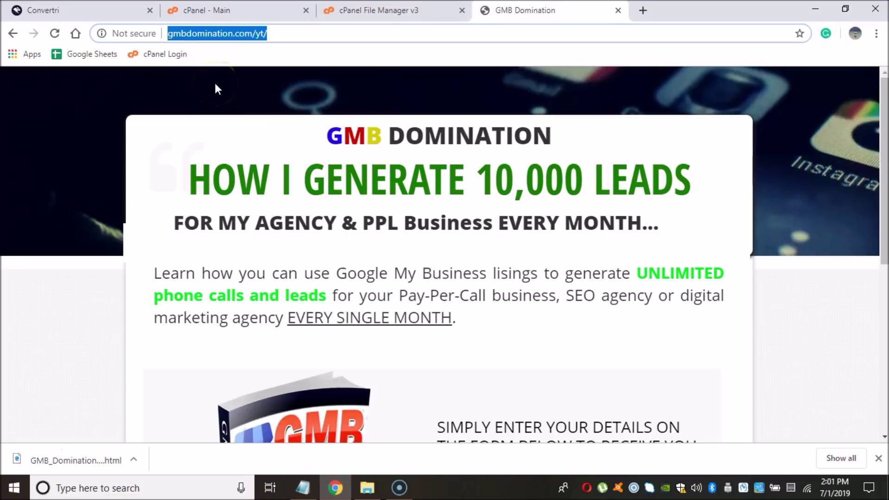
scroll(371, 165, down, 5)
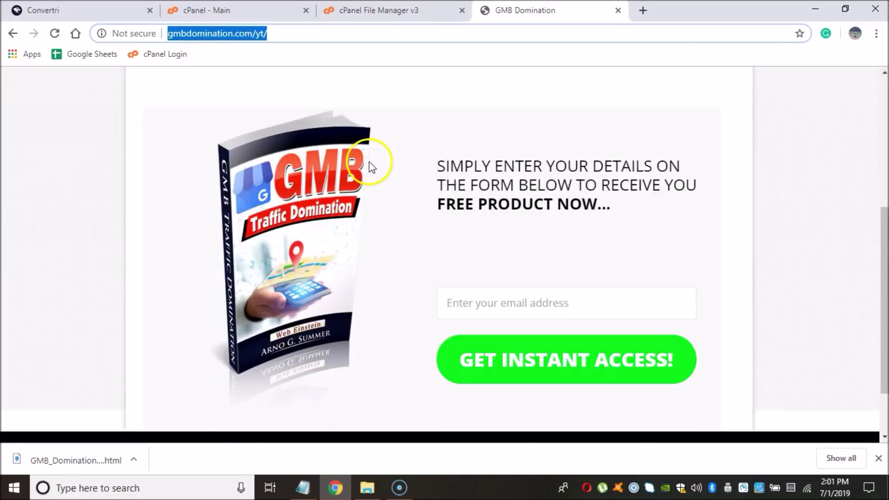
scroll(369, 163, down, 3)
scroll(370, 162, up, 8)
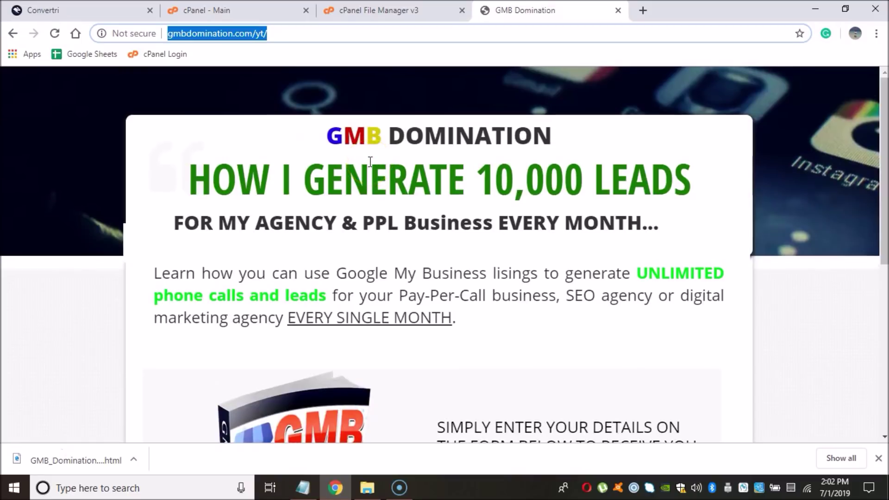
scroll(371, 162, down, 4)
click(528, 362)
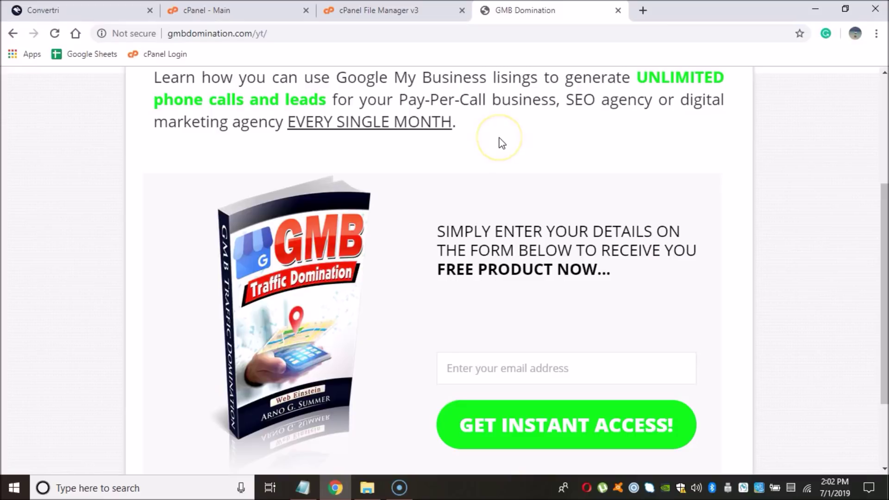
scroll(502, 142, up, 4)
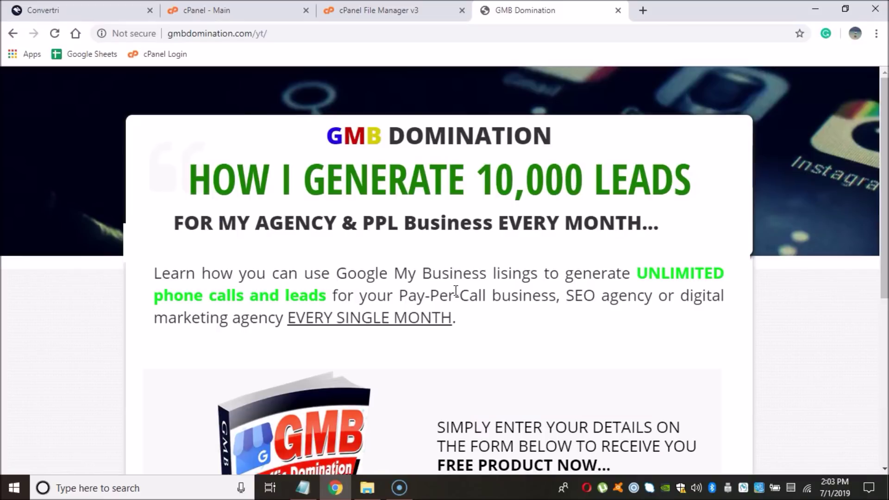